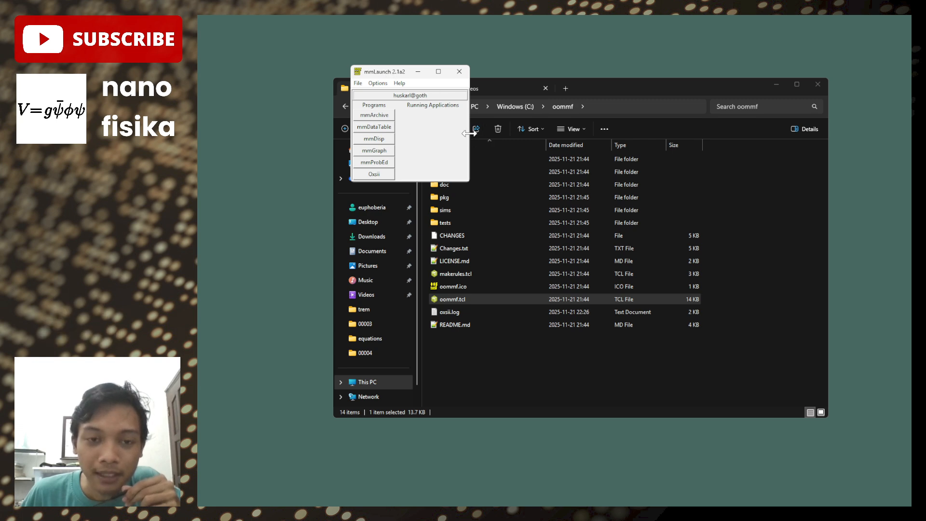
- Switch to File Explorer and open the app\oxs\examples folder inside the oommf directory
click(608, 89)
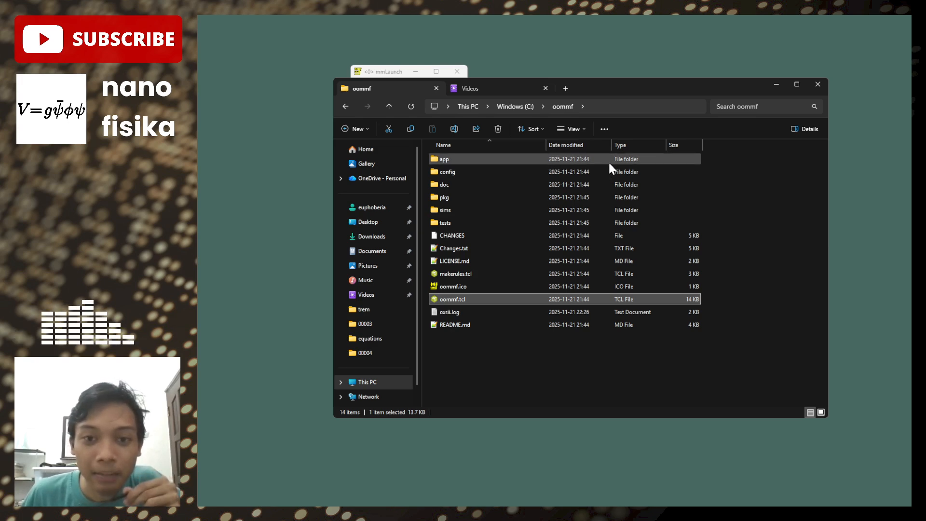
double_click(484, 163)
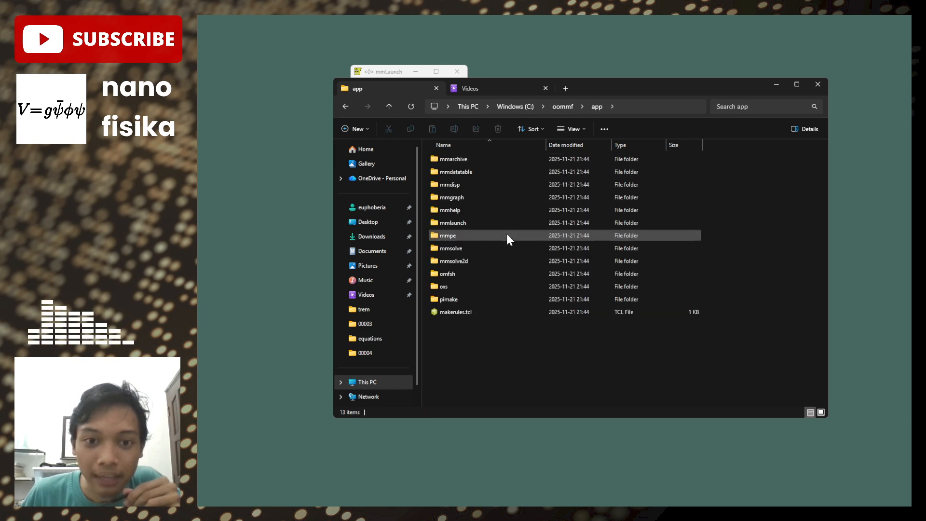
double_click(505, 286)
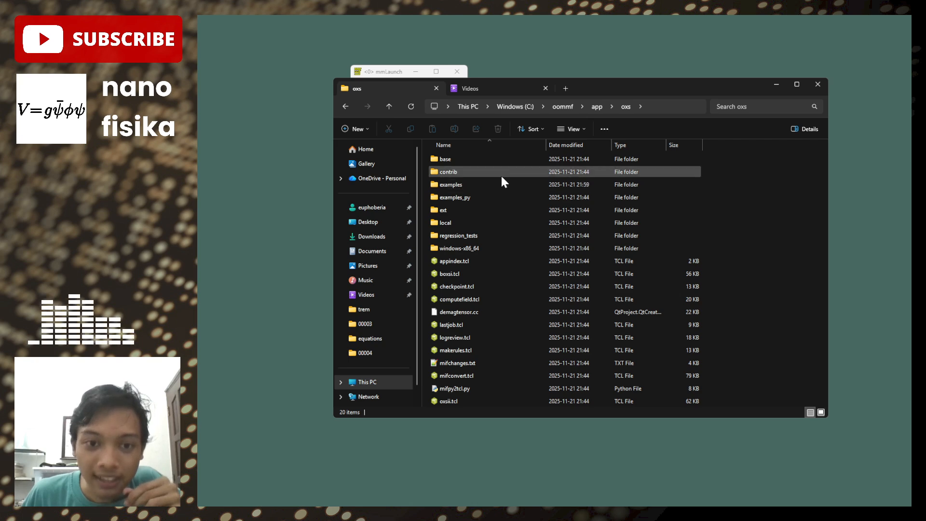
double_click(491, 184)
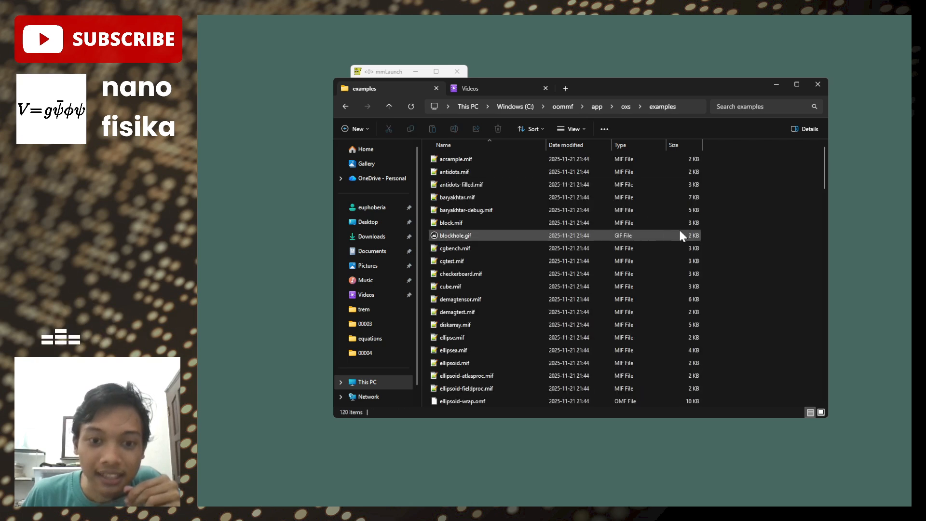
- Look through the example MIF files in the examples folder for a suitable simulation problem
scroll(650, 259, down, 10)
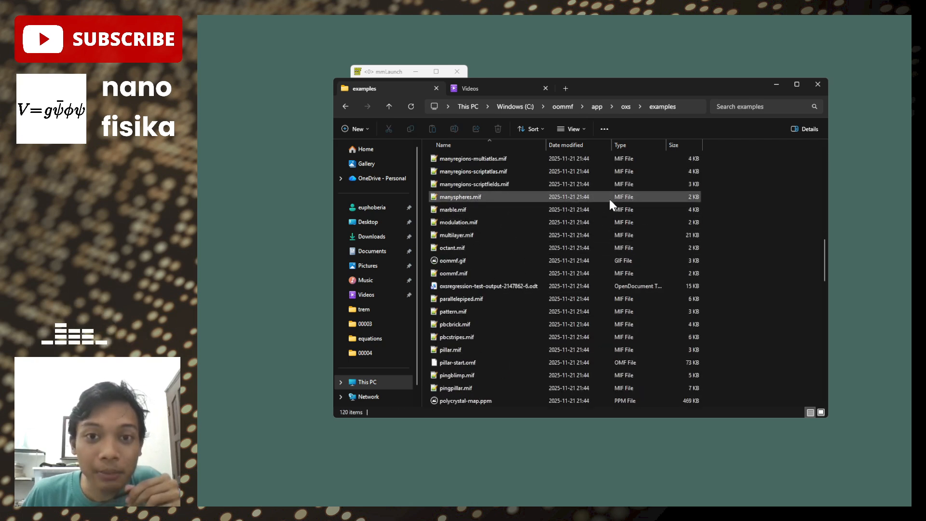
scroll(606, 230, down, 8)
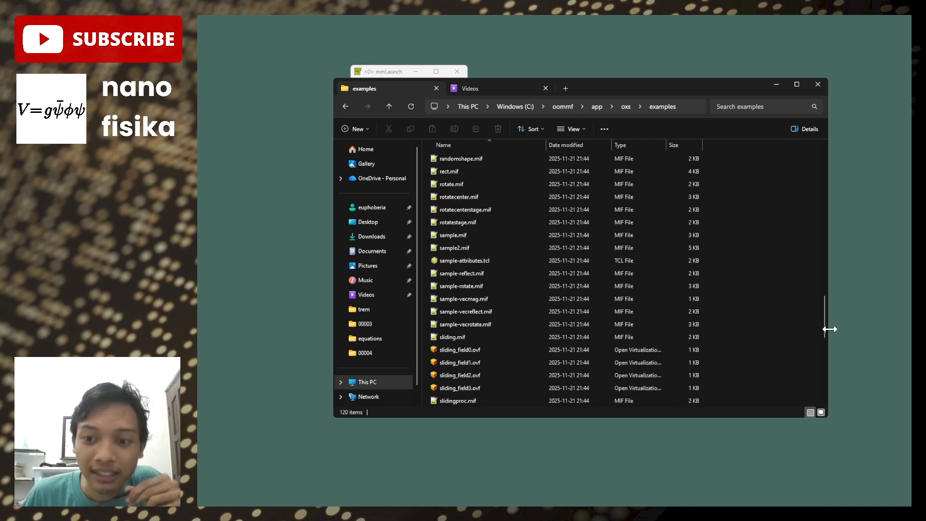
drag(826, 316, 828, 175)
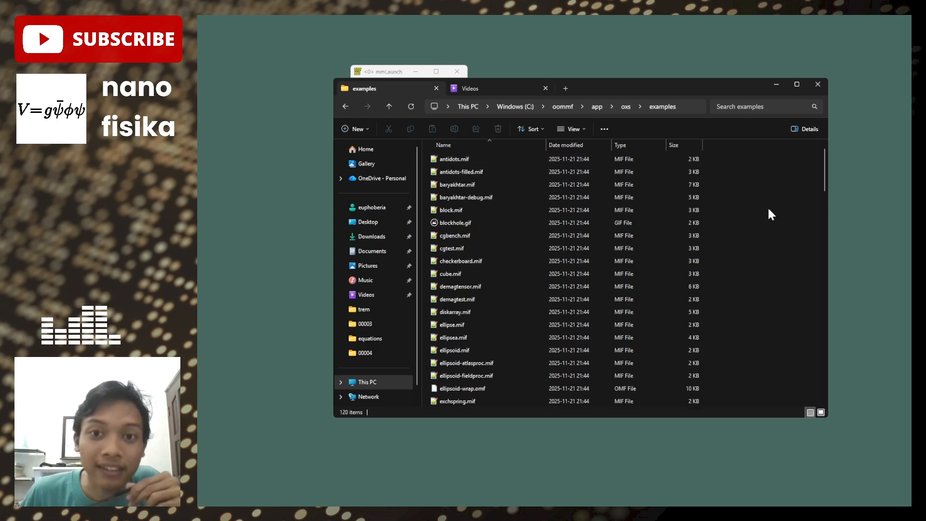
scroll(672, 265, down, 10)
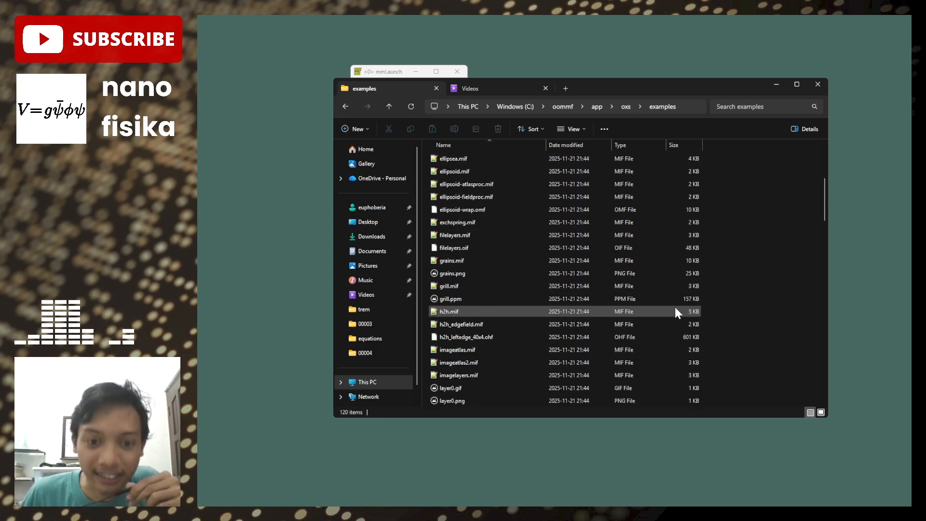
scroll(662, 271, down, 9)
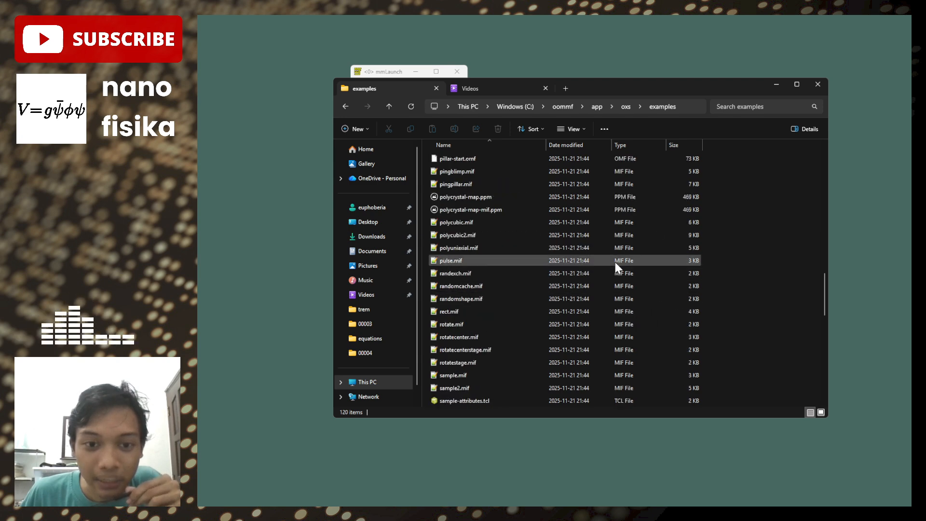
scroll(613, 251, down, 6)
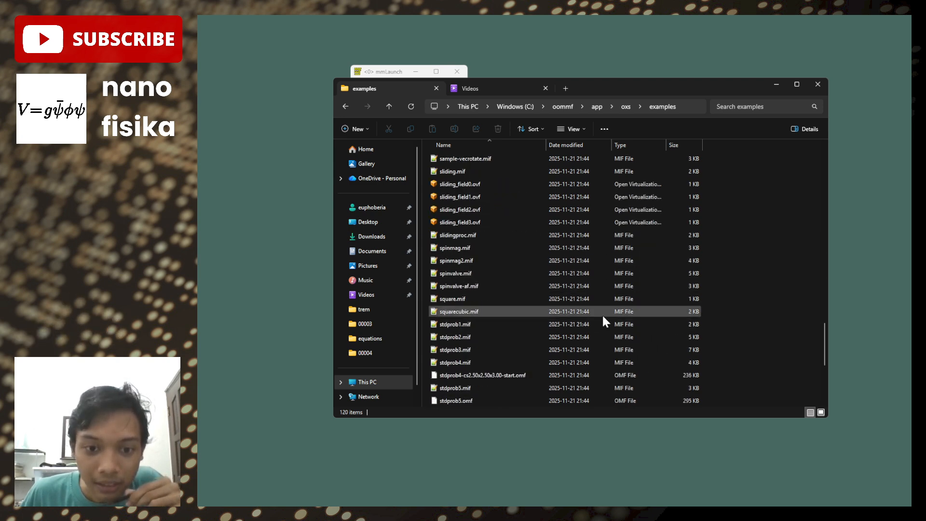
scroll(605, 277, down, 3)
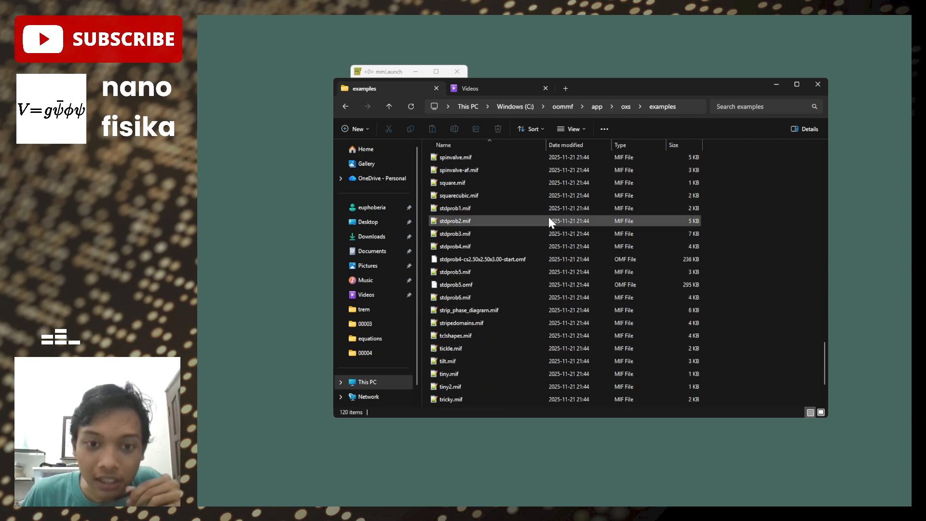
scroll(562, 245, down, 2)
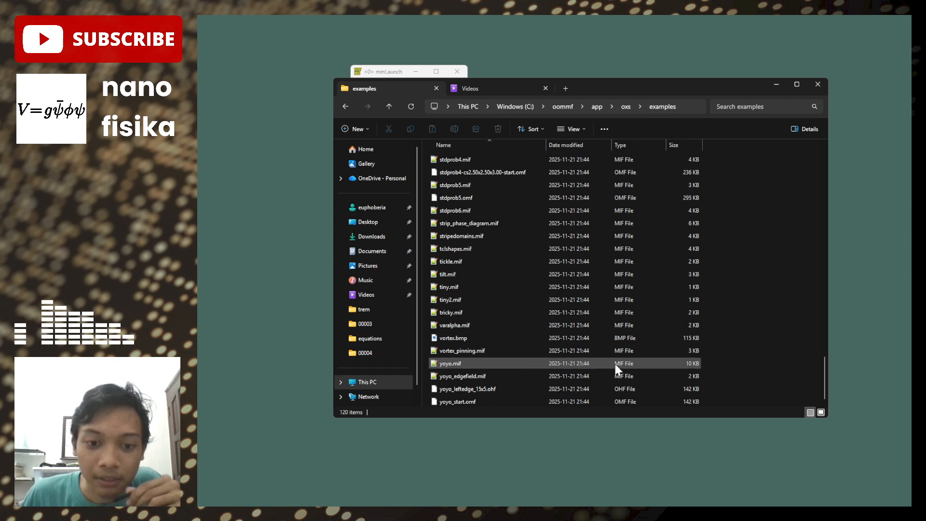
scroll(637, 295, up, 6)
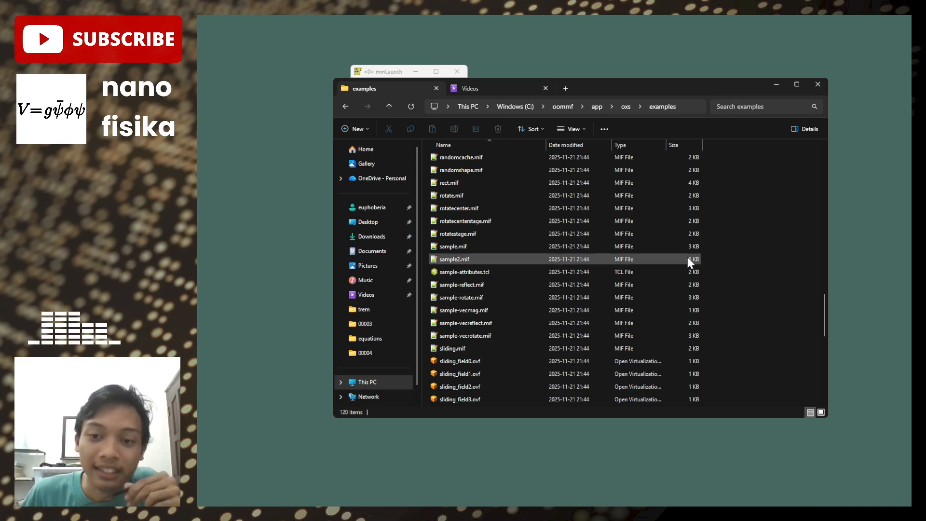
scroll(743, 200, up, 4)
scroll(747, 245, up, 14)
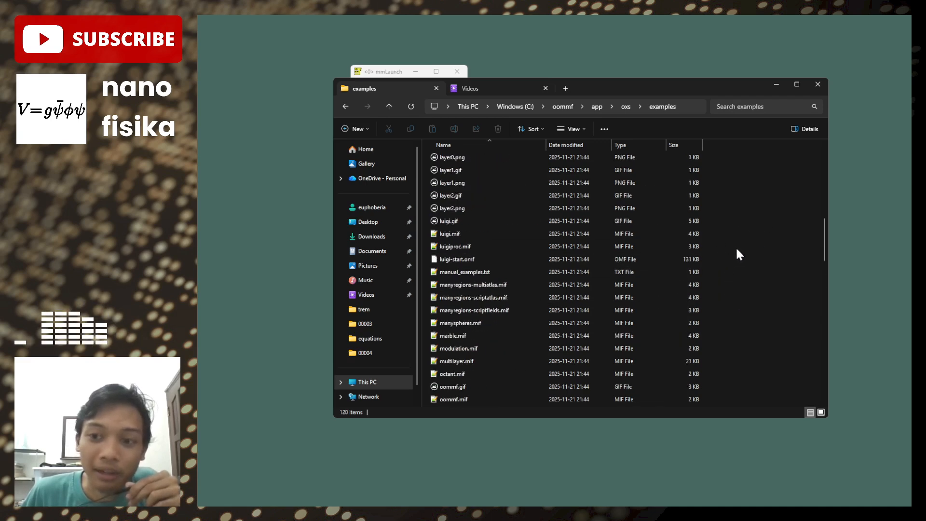
- Select and copy the spinvalve-af.mif file in the examples folder
drag(826, 169, 831, 341)
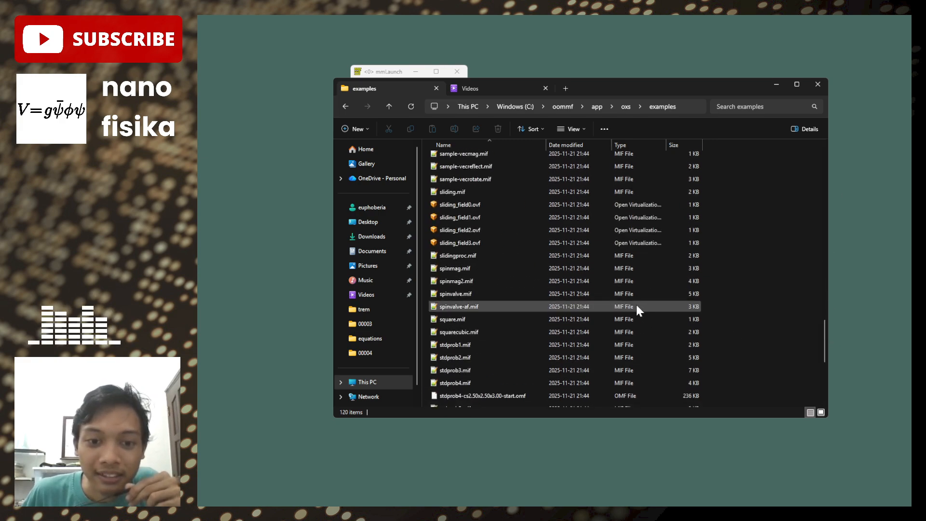
scroll(636, 304, down, 1)
click(553, 276)
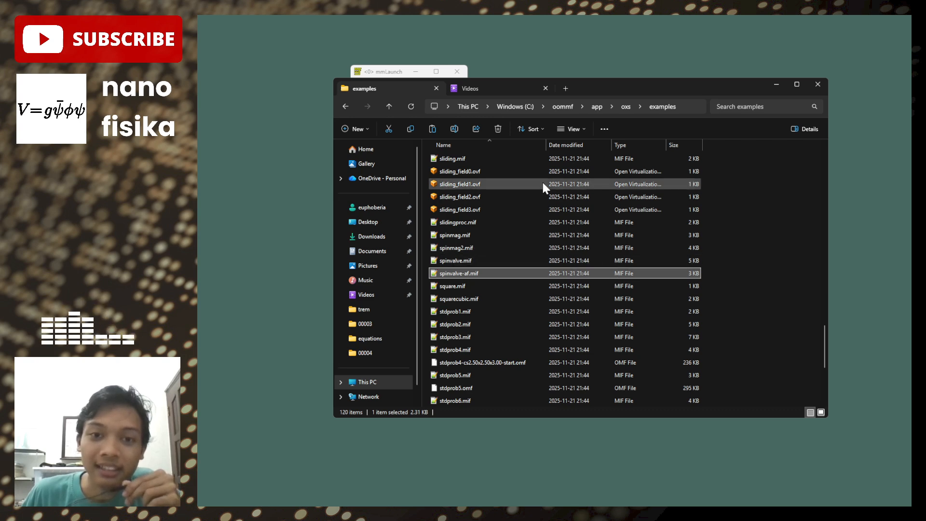
mouse_move(548, 183)
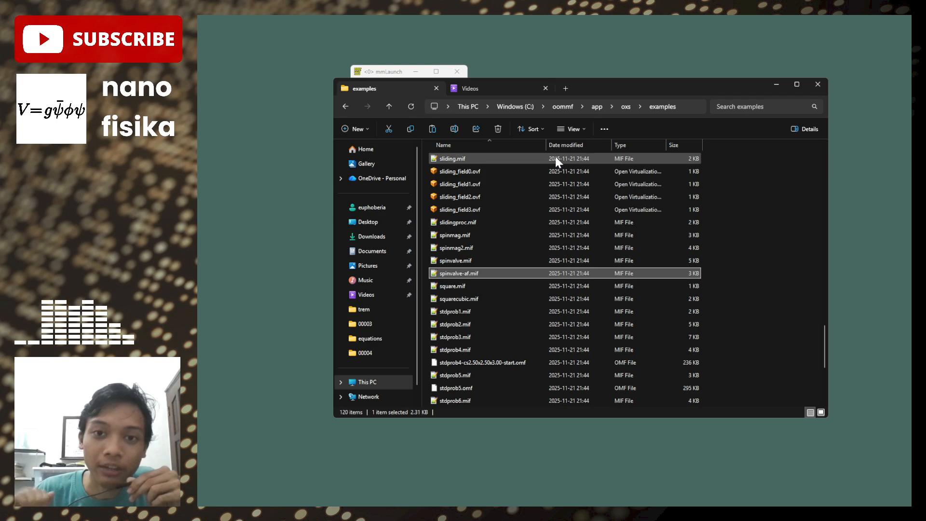
- Open the ContohSim folder inside Downloads in the second File Explorer tab
click(545, 89)
click(461, 89)
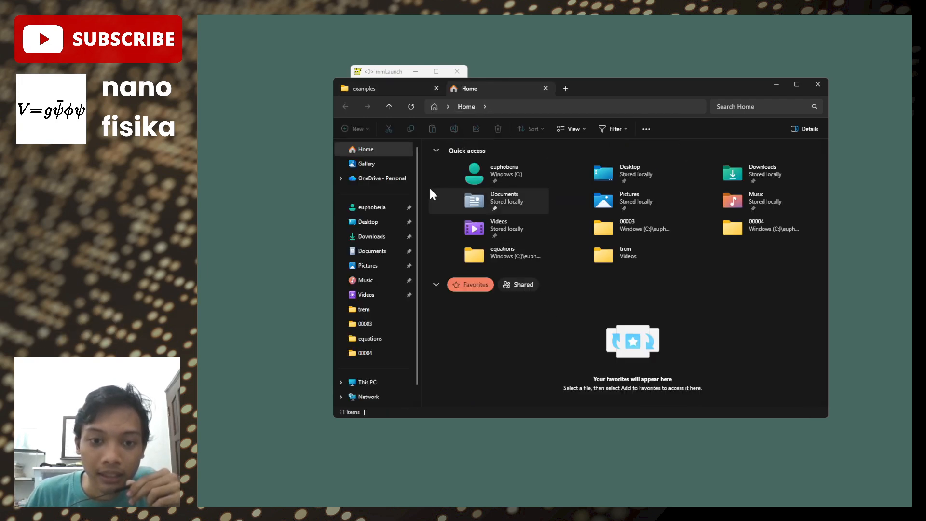
click(366, 88)
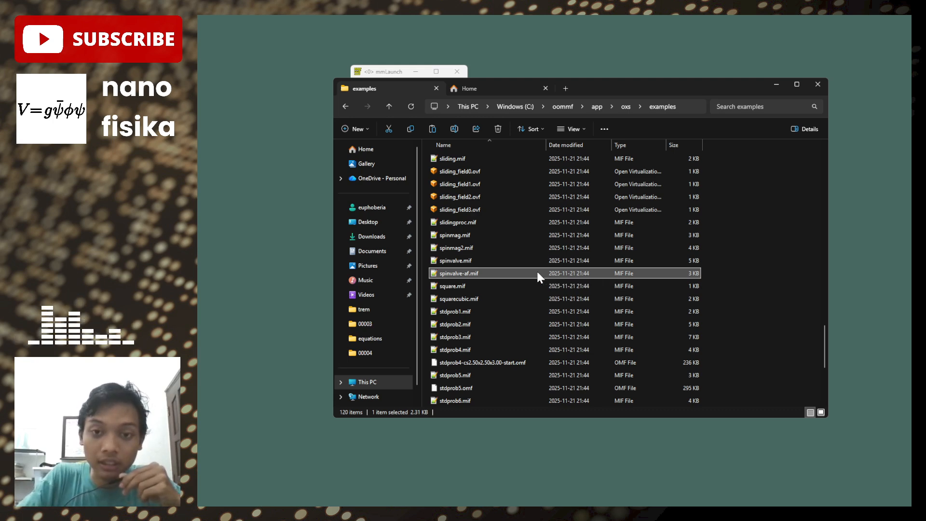
click(531, 91)
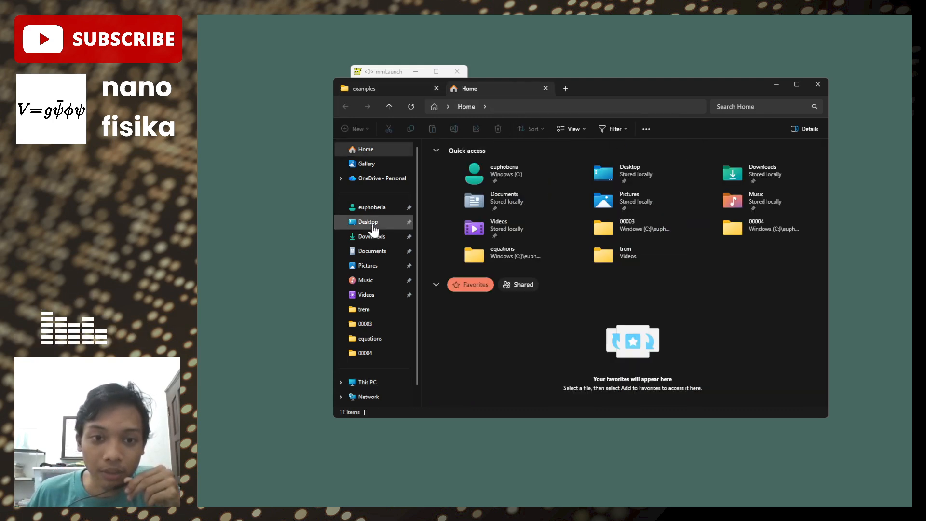
click(380, 250)
click(378, 236)
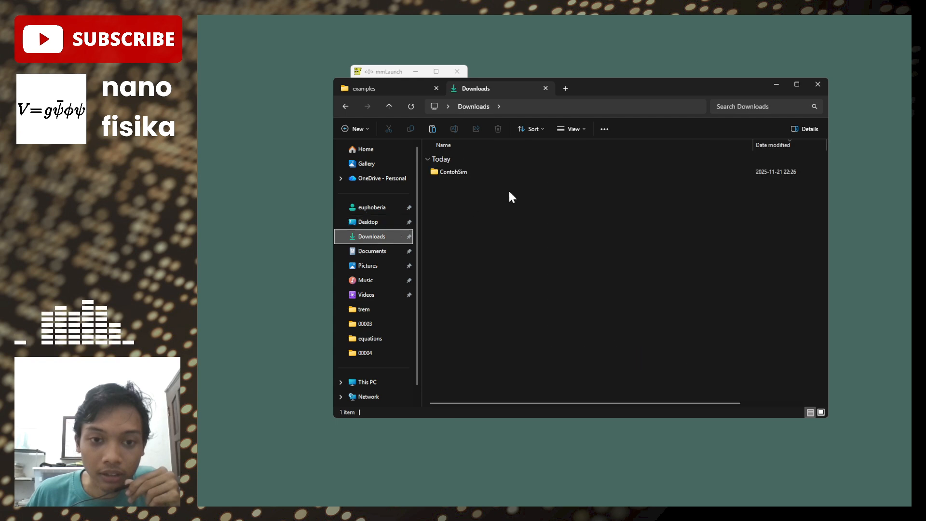
double_click(470, 173)
- Paste the copied spinvalve-af.mif into the ContohSim folder
right_click(541, 263)
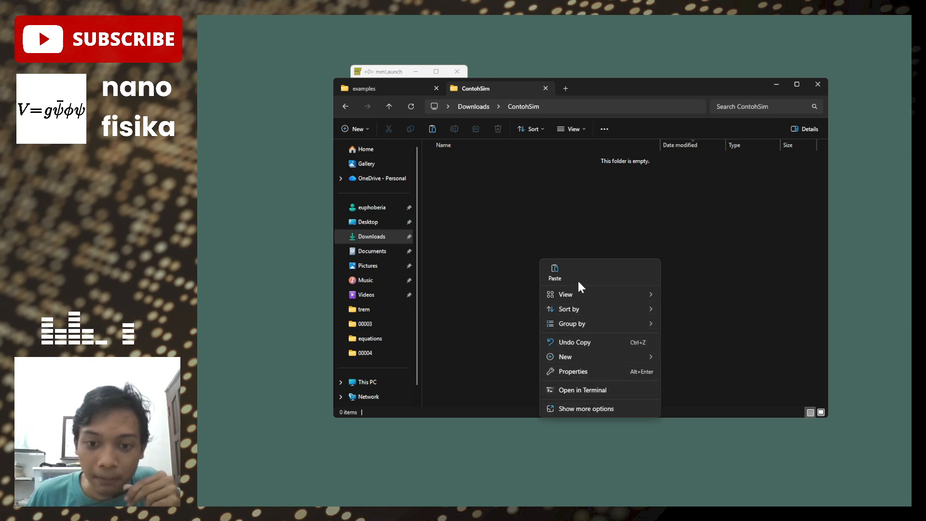
click(540, 274)
right_click(524, 244)
click(534, 249)
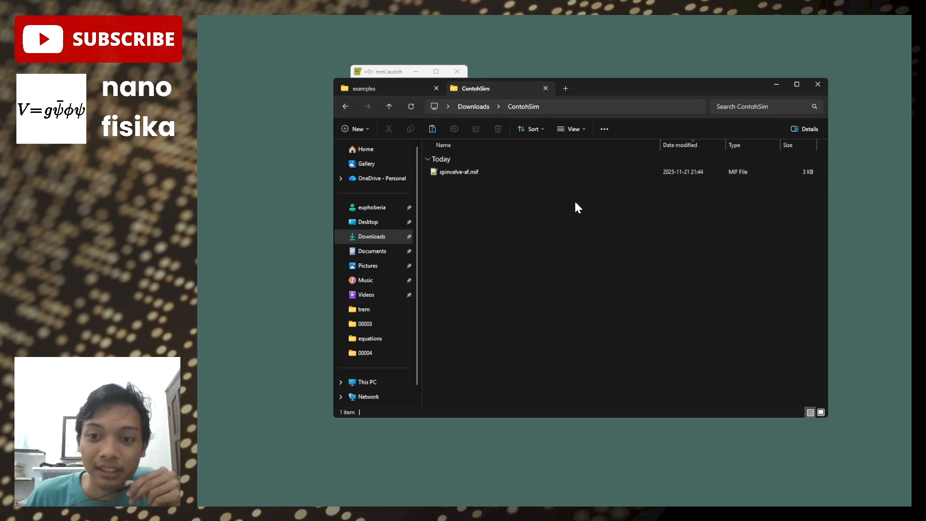
click(405, 90)
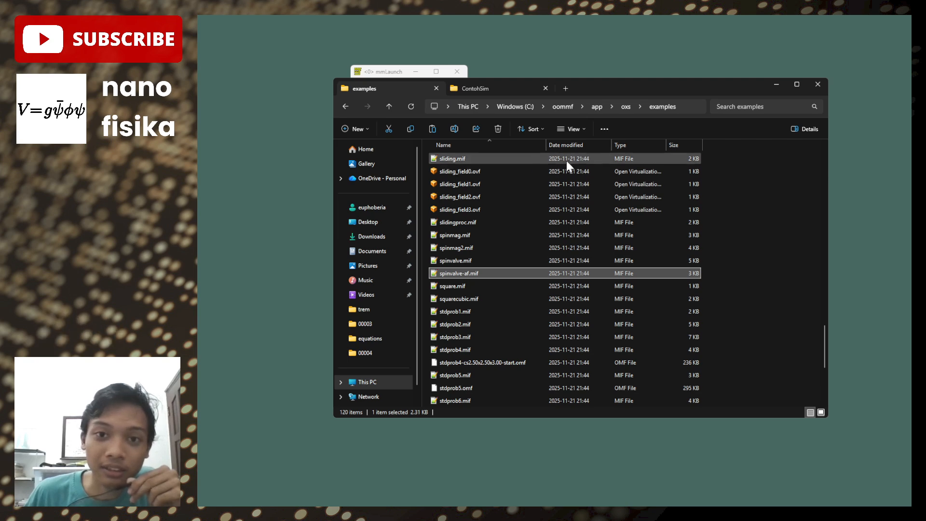
click(494, 91)
- Switch to mmLaunch, launch Oxsii and display its window, placed beside mmLaunch and enlarged to show all its columns
click(398, 72)
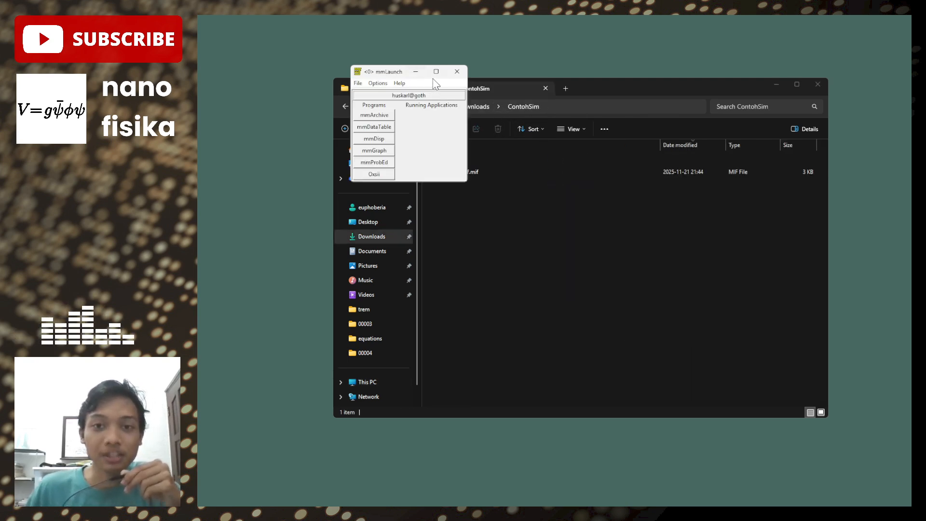
drag(383, 72, 360, 76)
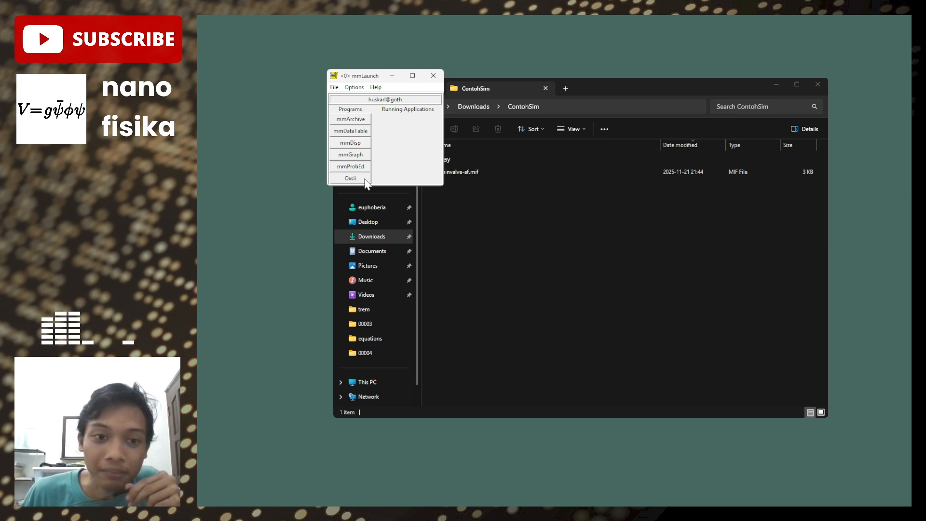
click(420, 118)
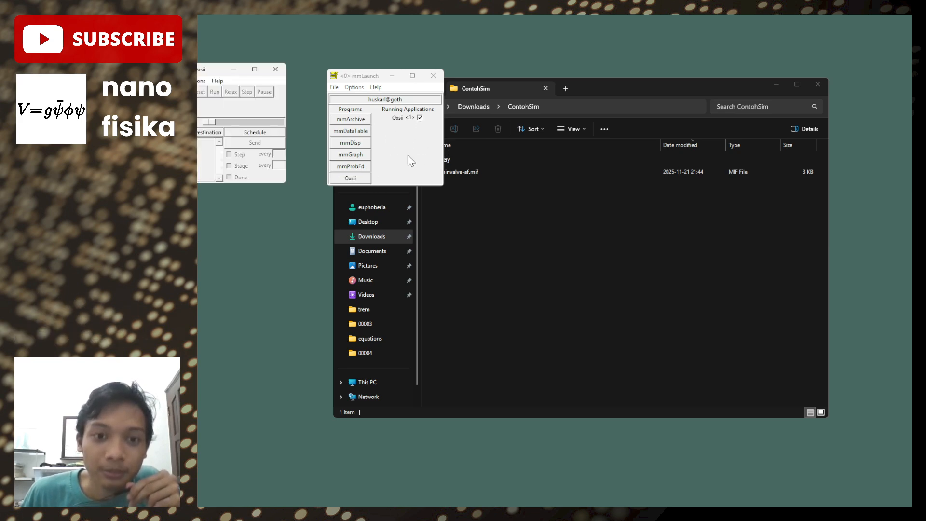
drag(200, 71, 482, 57)
drag(569, 167, 785, 197)
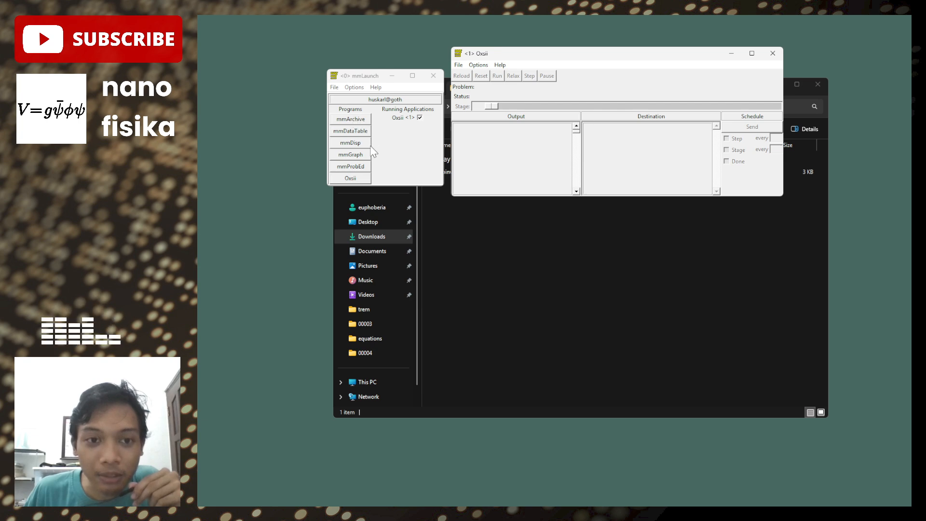
- Launch mmDisp and mmGraph and arrange their windows side by side below Oxsii
click(354, 143)
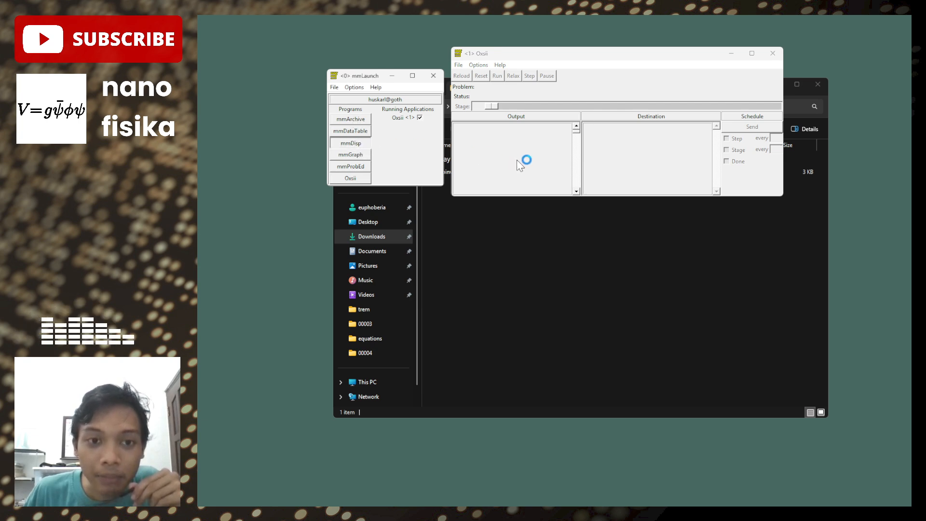
drag(292, 110, 518, 212)
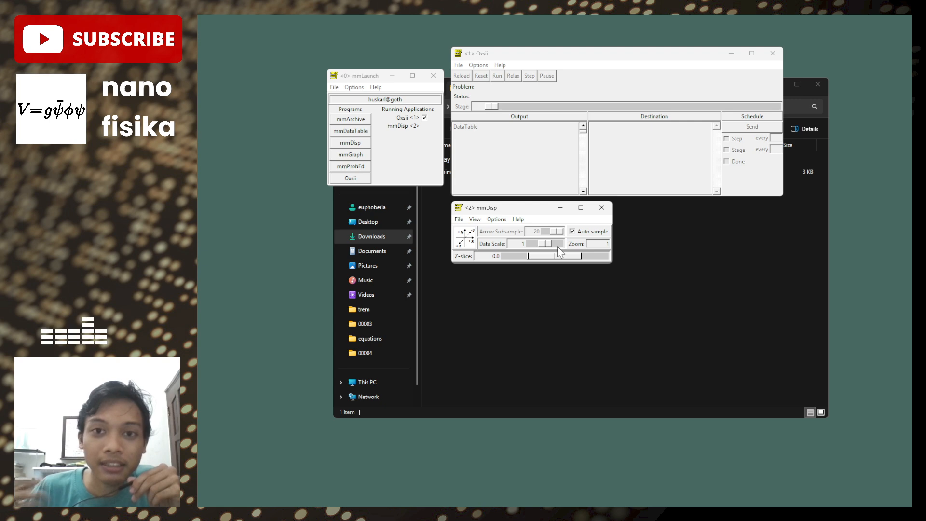
click(366, 154)
drag(246, 119, 649, 206)
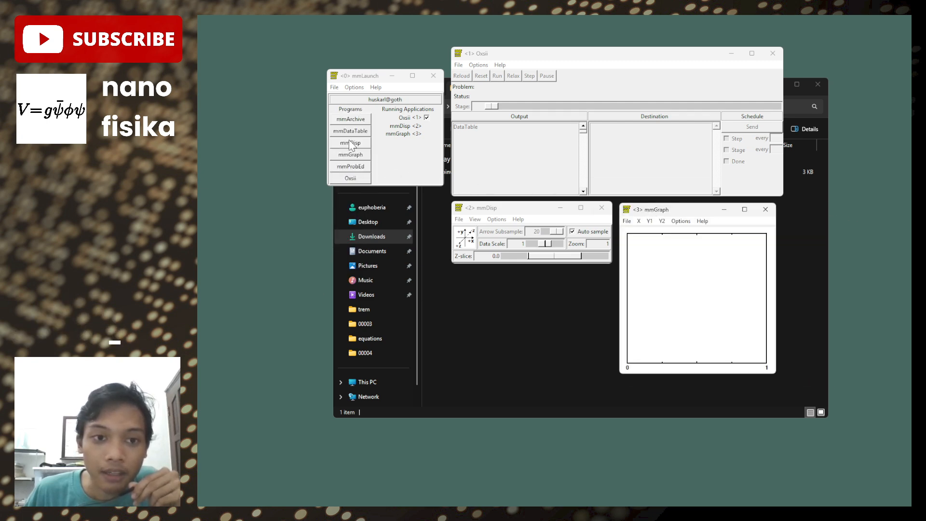
- Launch mmArchive and mmDataTable, minimize File Explorer, and place the mmDataTable window below mmDisp
click(350, 121)
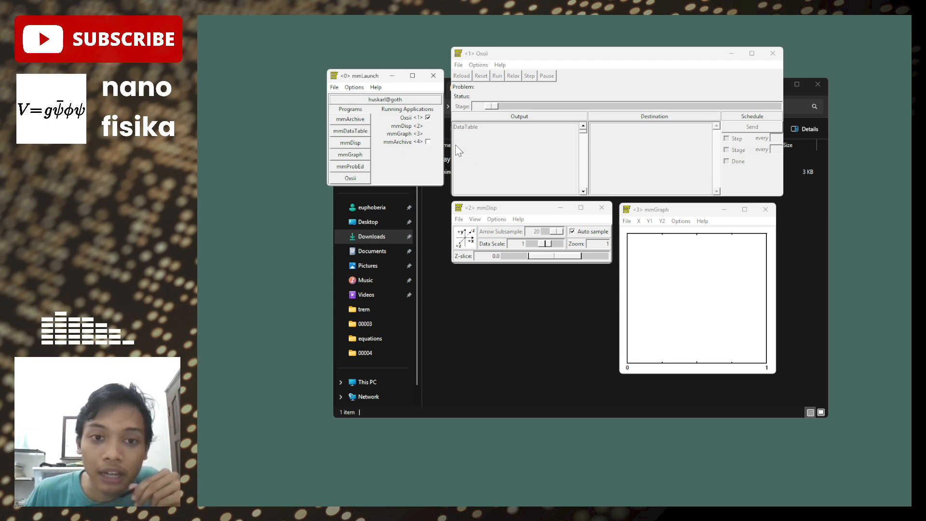
click(513, 313)
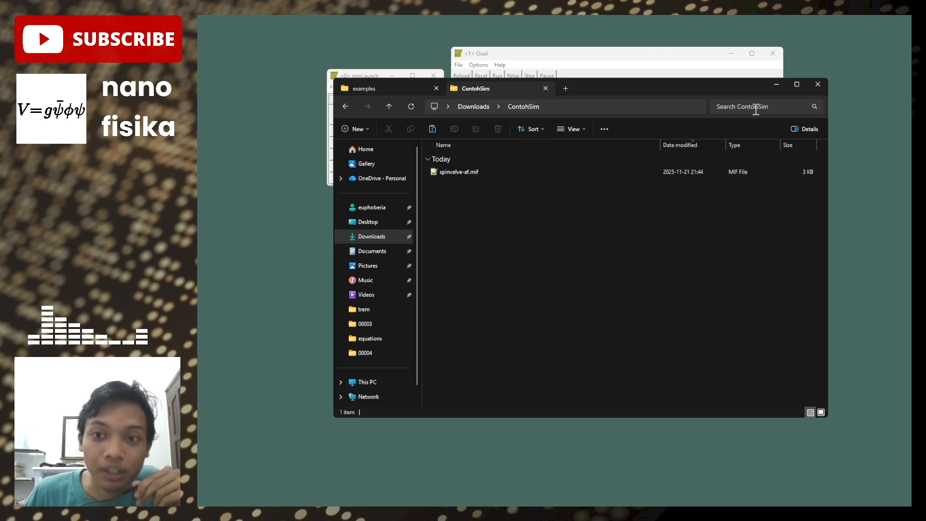
click(776, 85)
click(361, 134)
drag(284, 143, 539, 280)
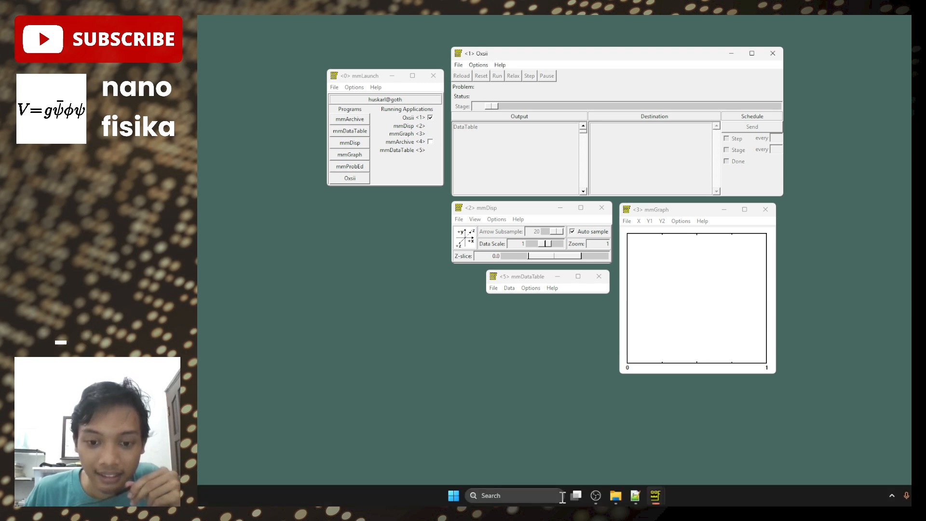
- Switch to File Explorer, copy the full path of the ContohSim folder, and minimize the window again
click(617, 497)
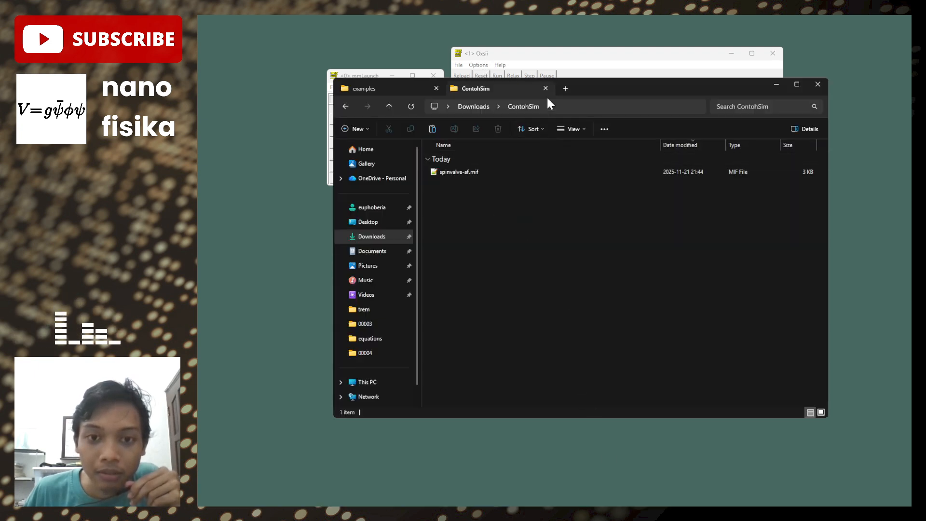
click(586, 107)
drag(617, 109, 413, 107)
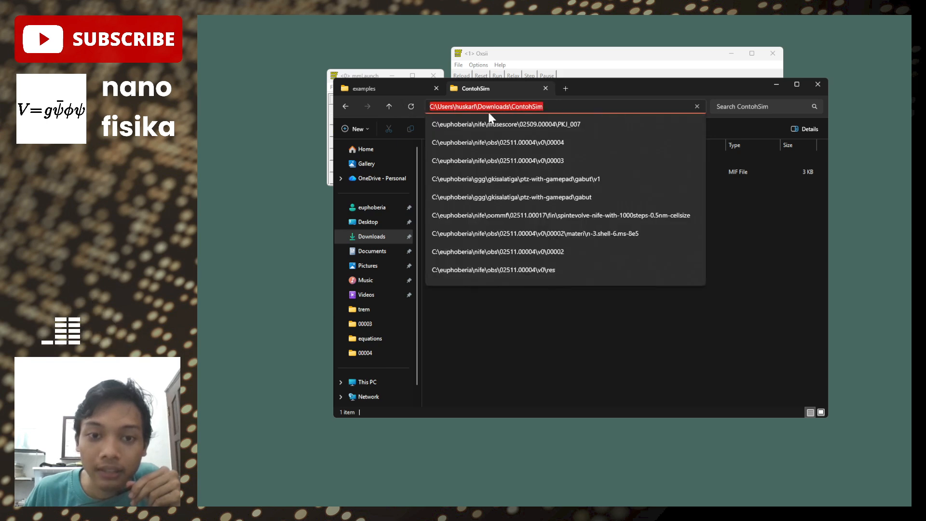
right_click(506, 109)
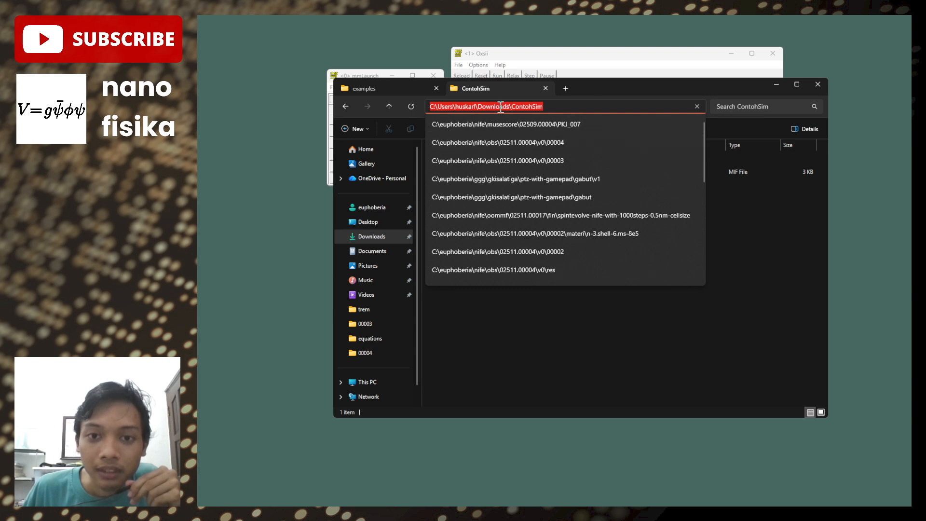
right_click(502, 106)
click(545, 129)
click(512, 216)
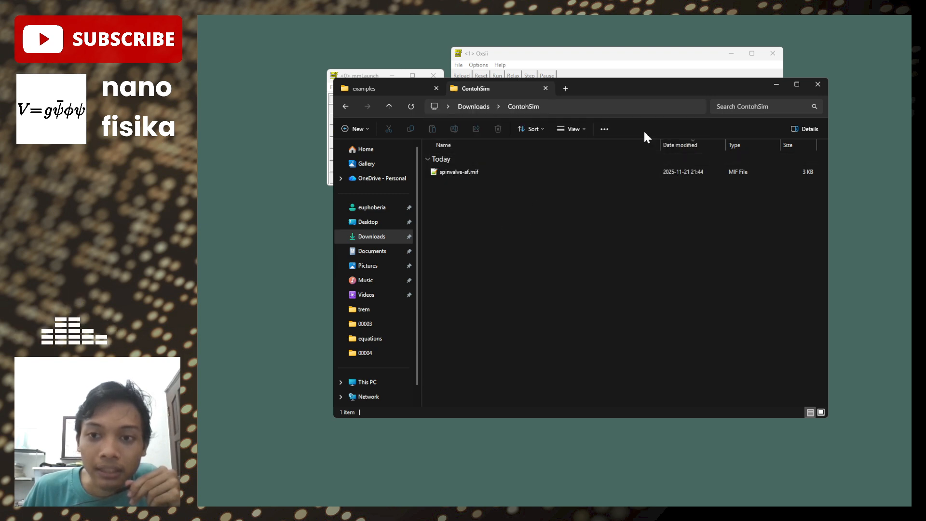
click(776, 84)
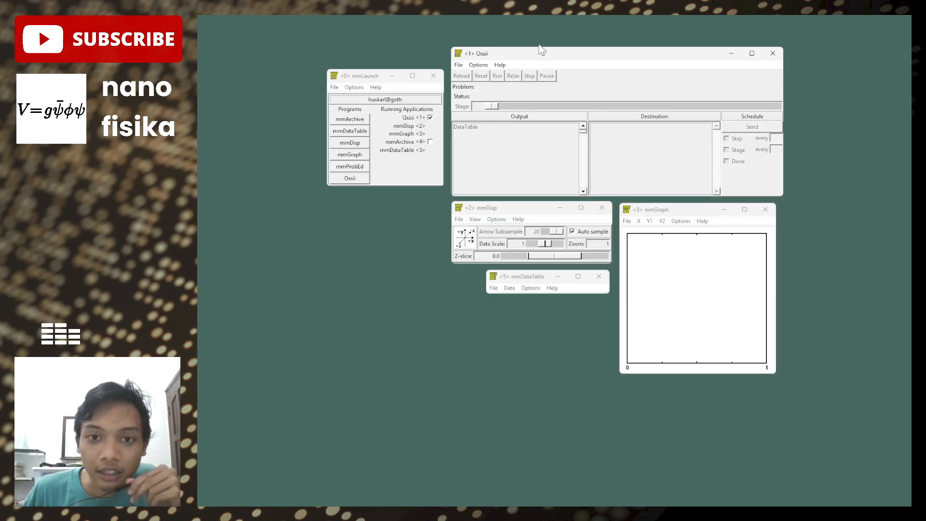
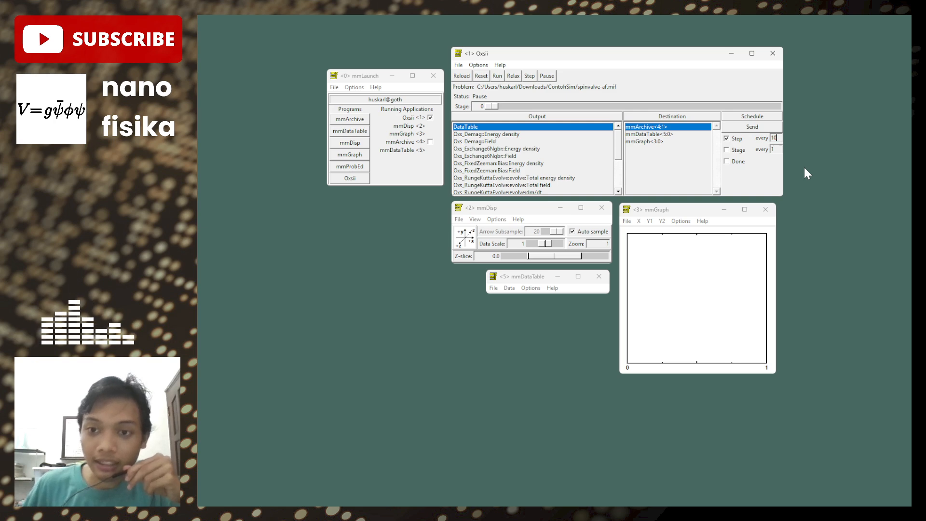
- Schedule the DataTable output to mmArchive, mmDataTable and mmGraph at every 10 steps in Oxsii
click(775, 139)
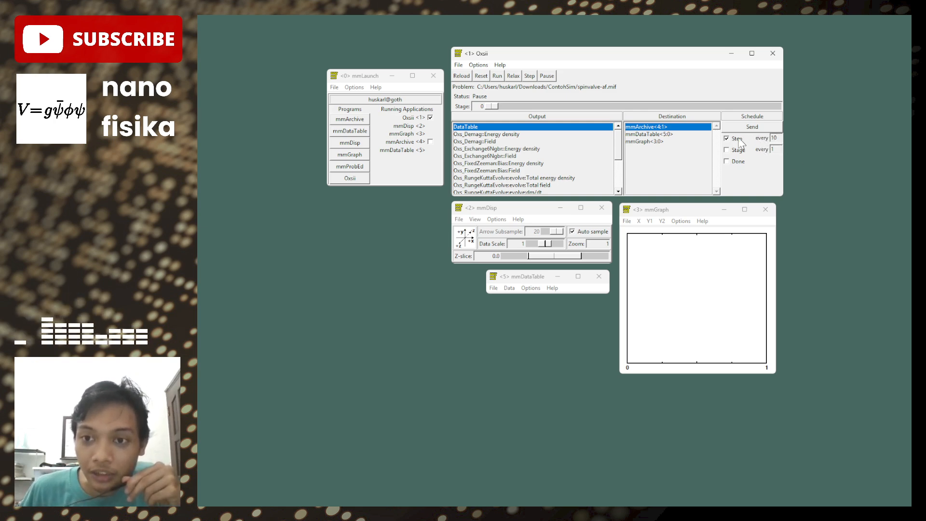
click(753, 129)
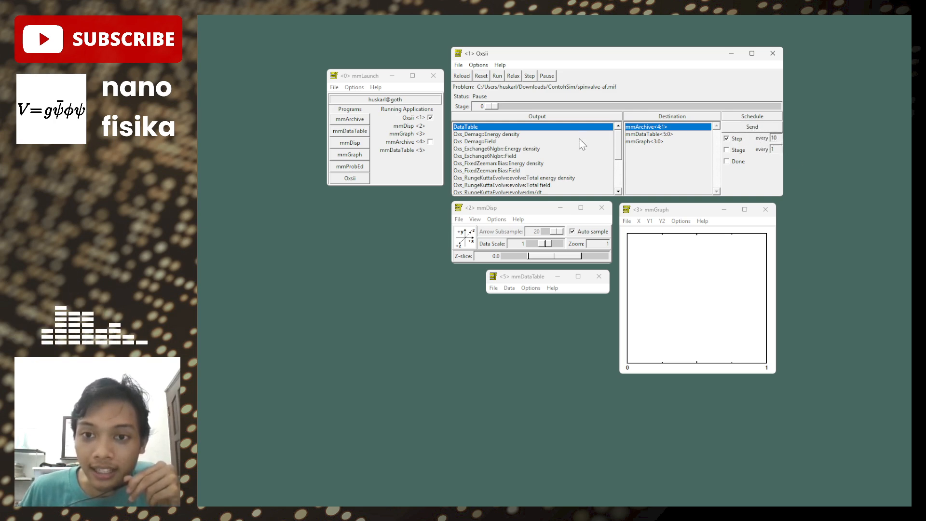
click(676, 135)
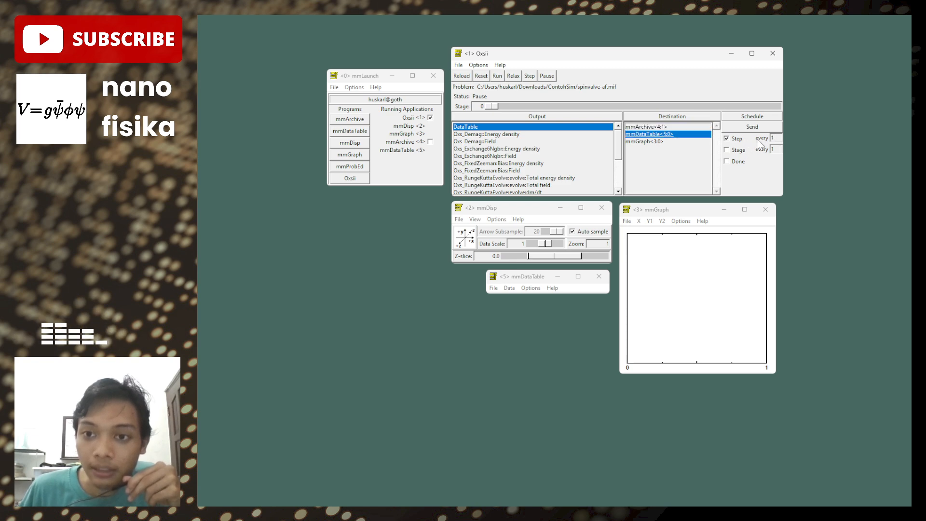
click(775, 138)
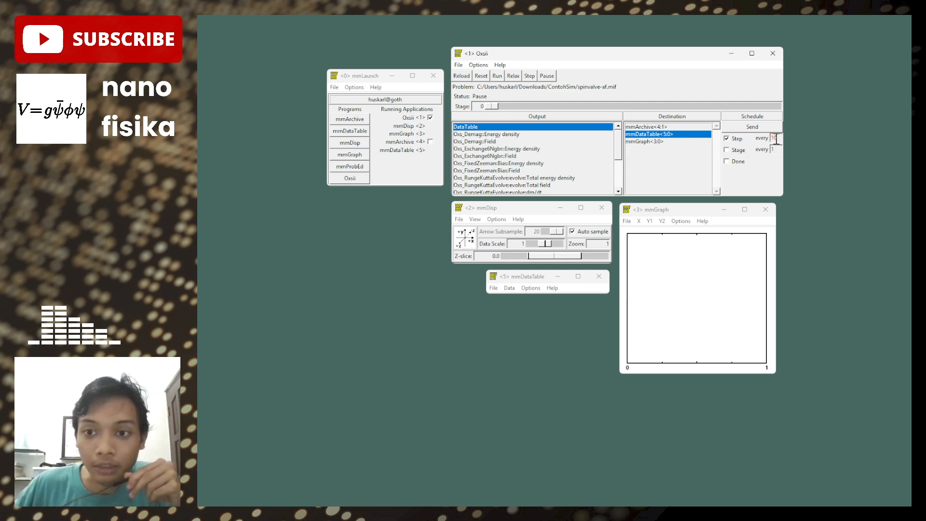
click(680, 142)
click(778, 139)
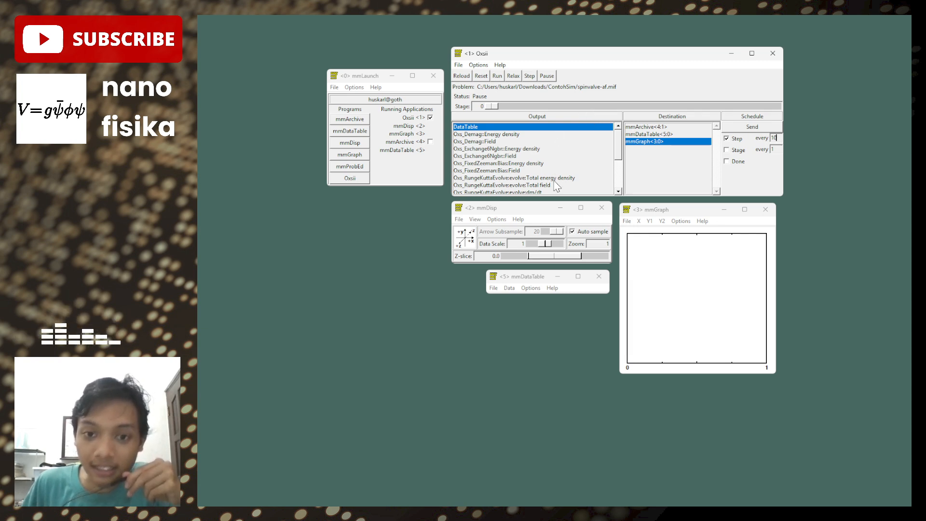
- Schedule the Oxs_TimeDriver::Magnetization output to mmArchive and mmDisp at every 10 steps
scroll(550, 173, down, 2)
click(553, 149)
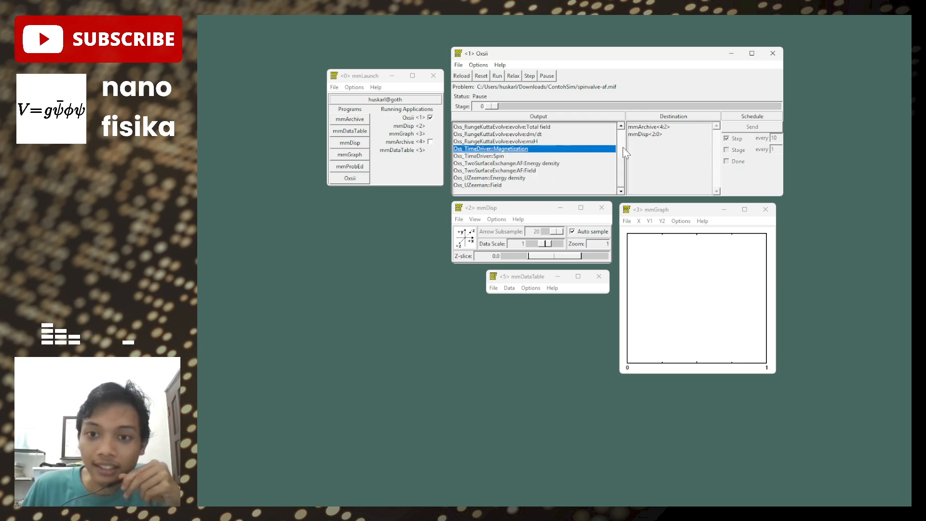
click(676, 127)
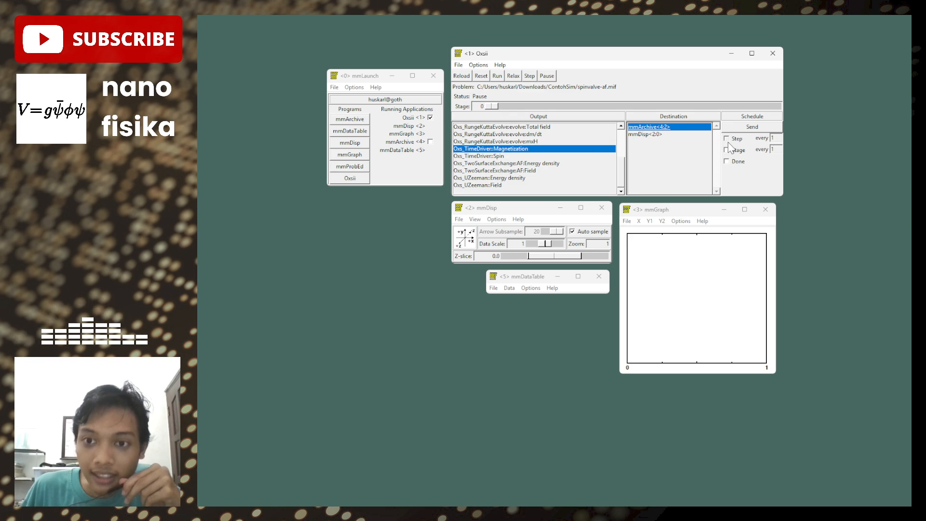
click(779, 137)
text(0)
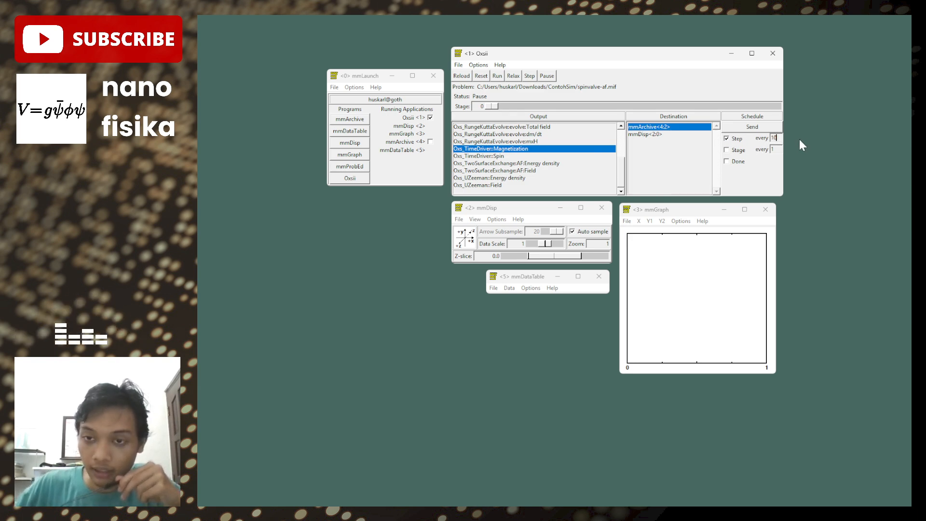
click(685, 142)
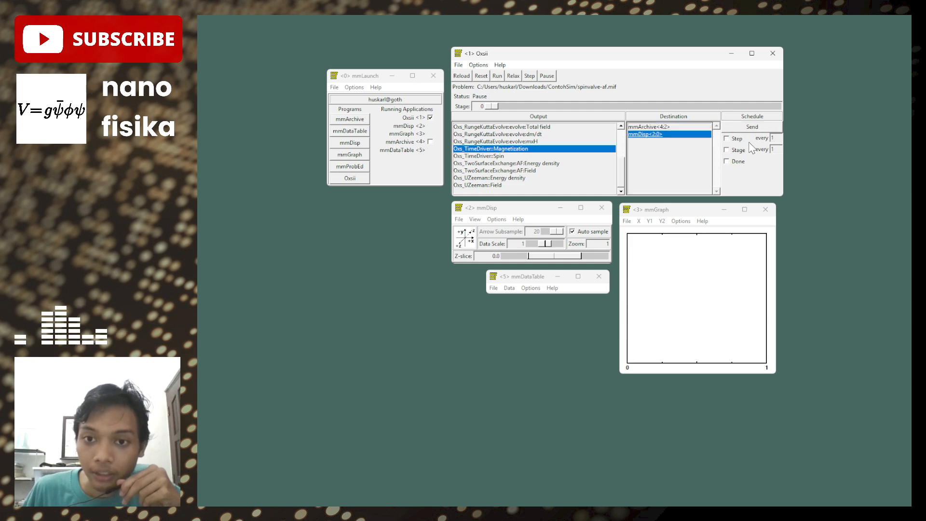
click(777, 138)
text(0)
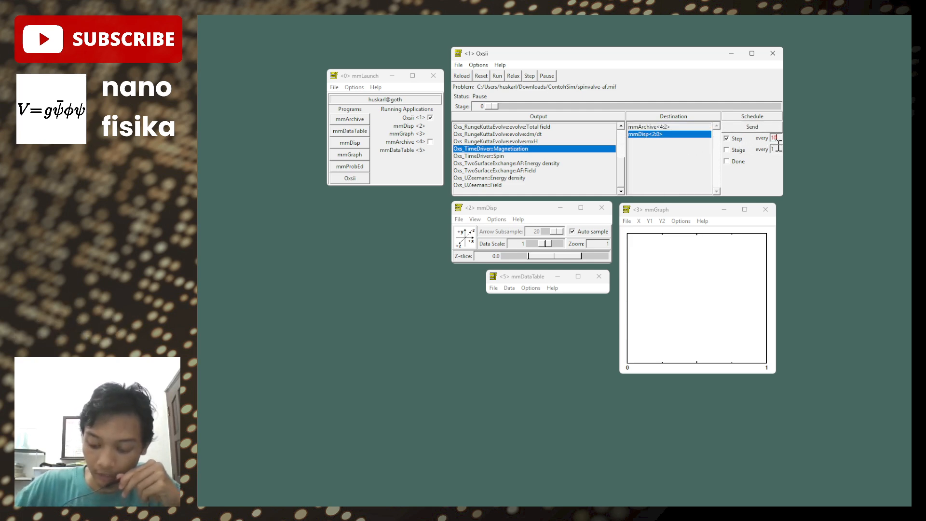
- Send the current magnetization to mmDisp and move the mmDisp window beside mmGraph
click(771, 129)
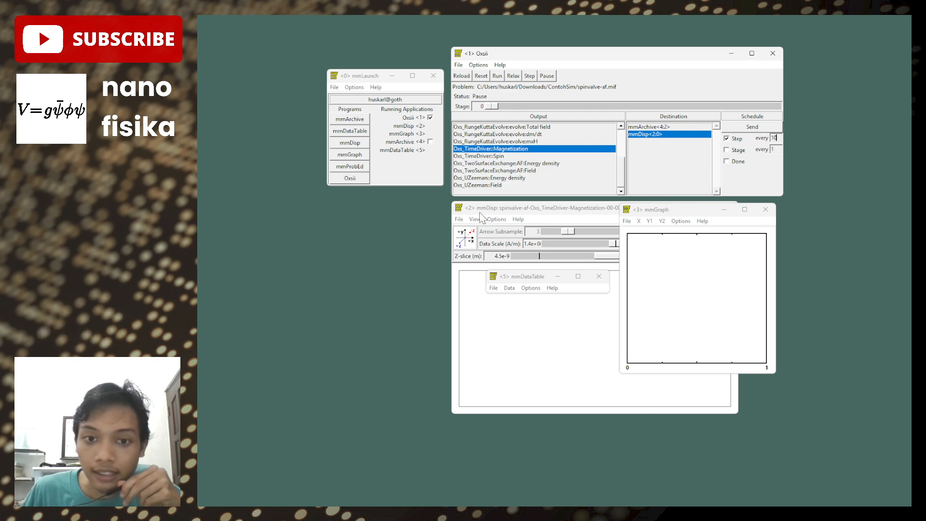
click(542, 219)
drag(591, 218, 452, 221)
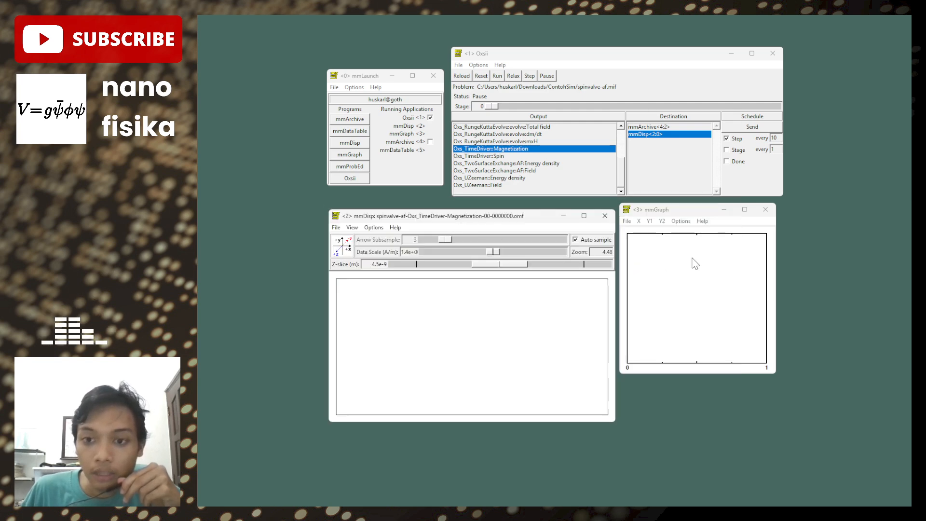
- In mmGraph, plot Oxs_TimeDriver mx on Y1 and my on Y2 against Simulation time, and shift the legend slightly inward
click(694, 263)
click(639, 222)
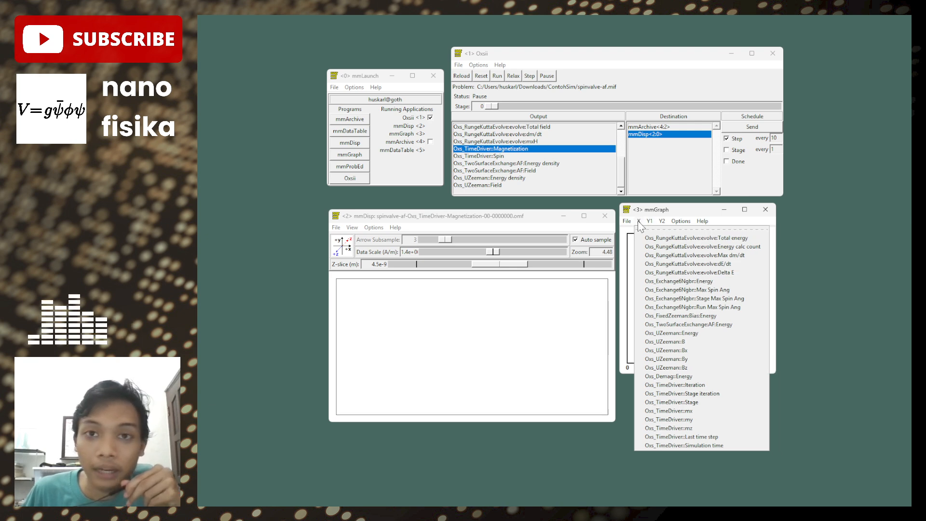
click(696, 444)
click(650, 222)
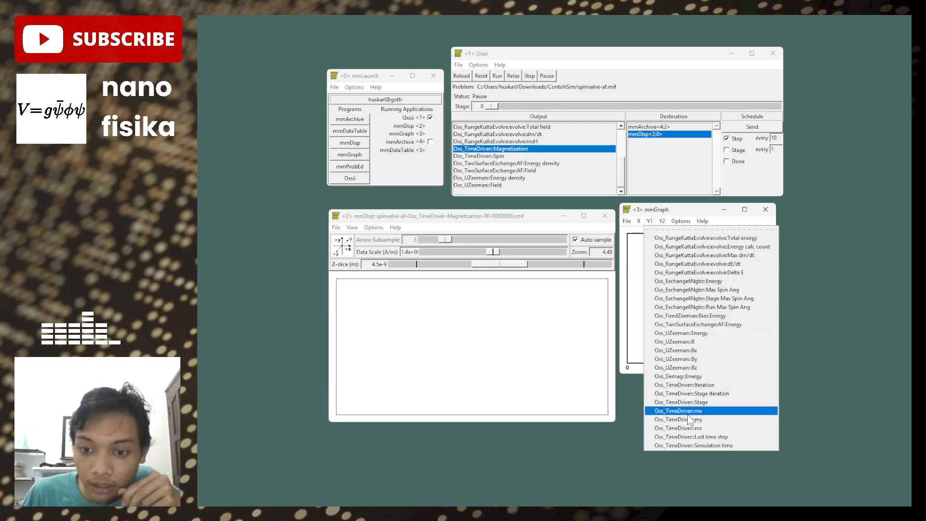
click(722, 417)
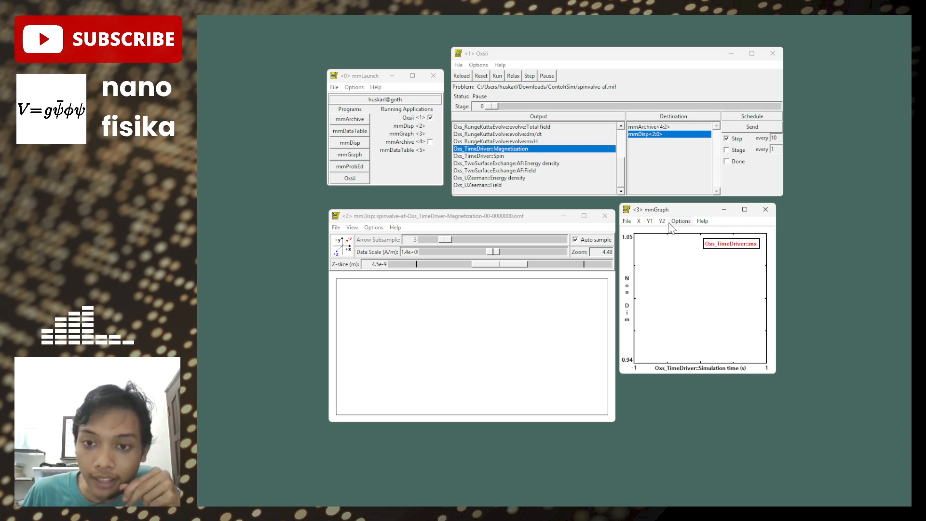
click(665, 222)
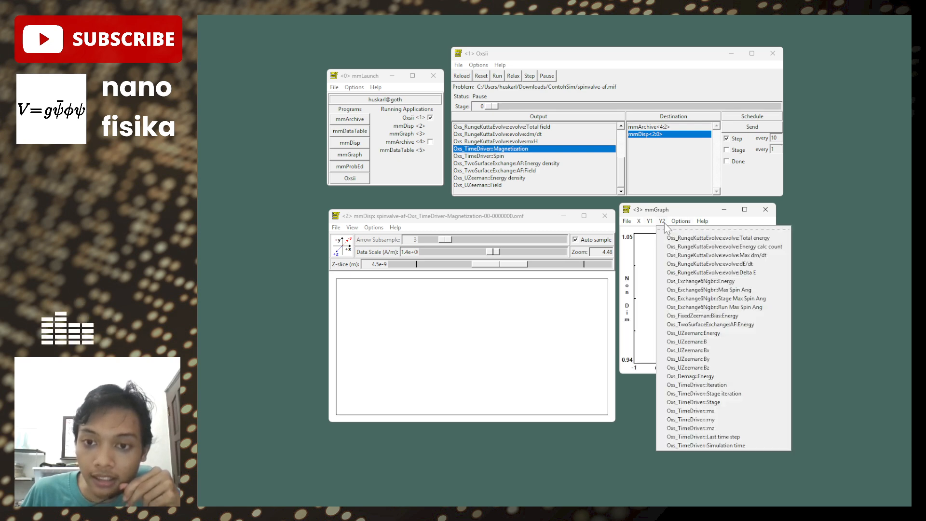
click(714, 420)
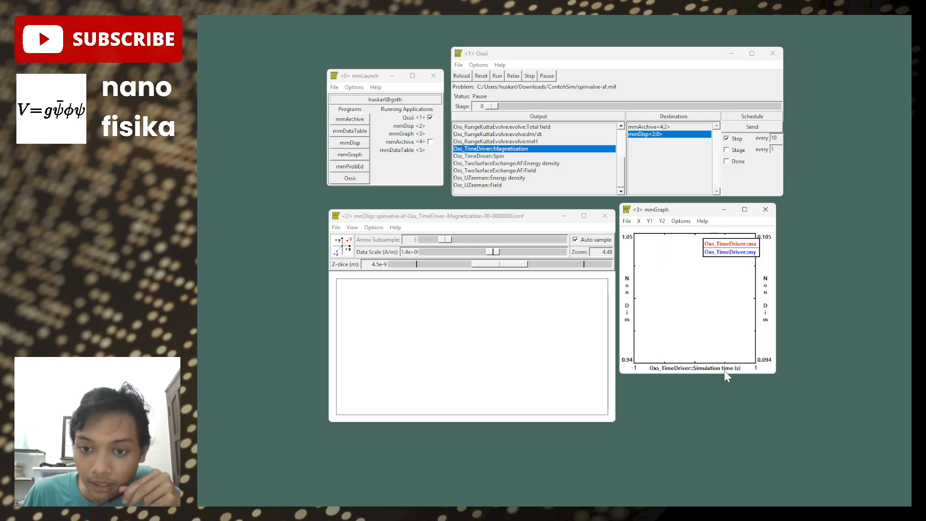
drag(748, 251, 738, 253)
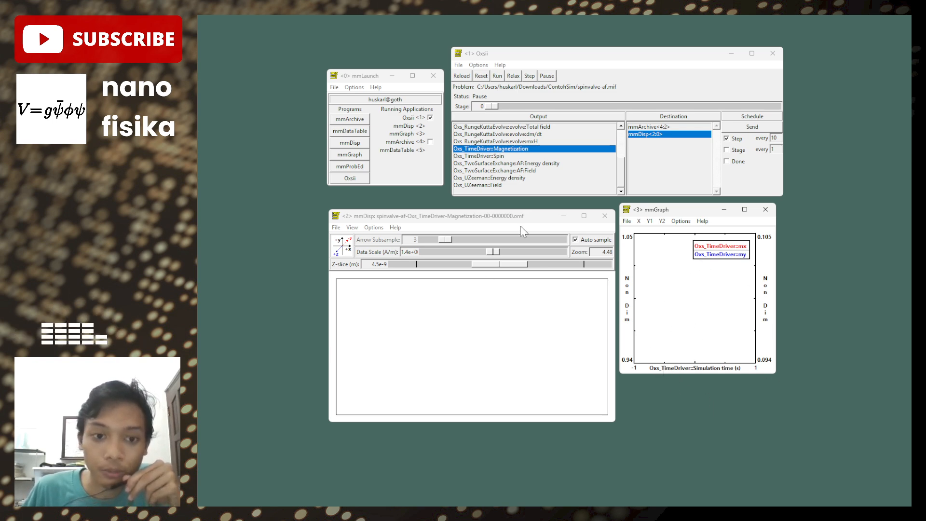
- Move the mmDisp window aside to uncover mmDataTable and place mmDataTable directly below mmLaunch
drag(520, 217, 525, 274)
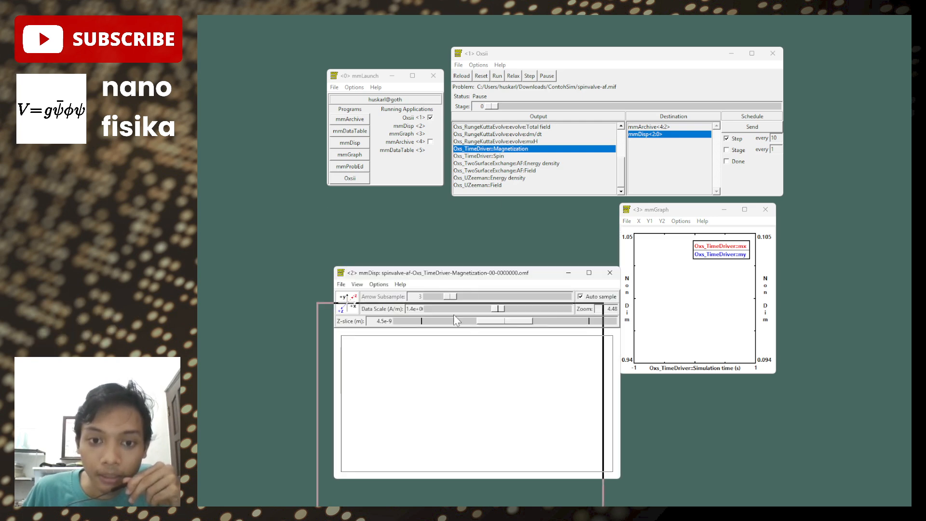
drag(453, 314, 661, 236)
drag(521, 279, 363, 208)
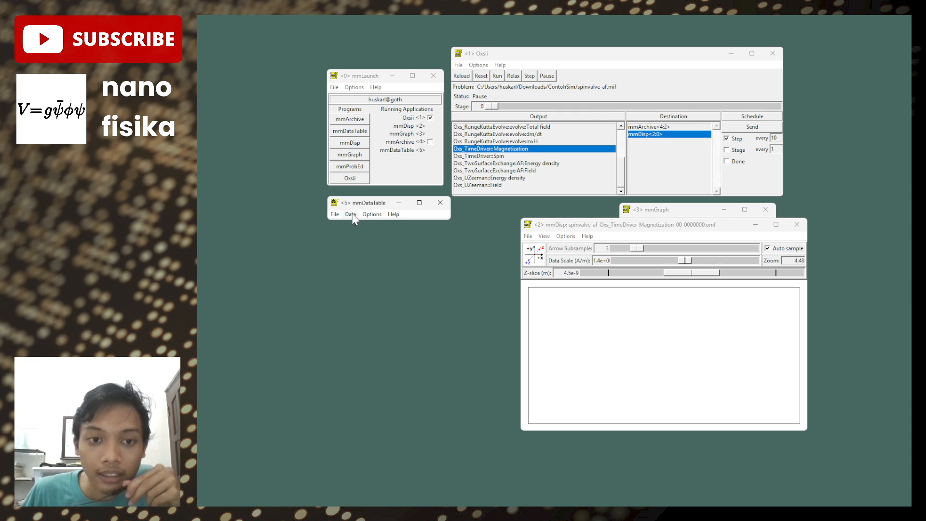
- Show Simulation time, Total energy, mx and my in mmDataTable
click(350, 214)
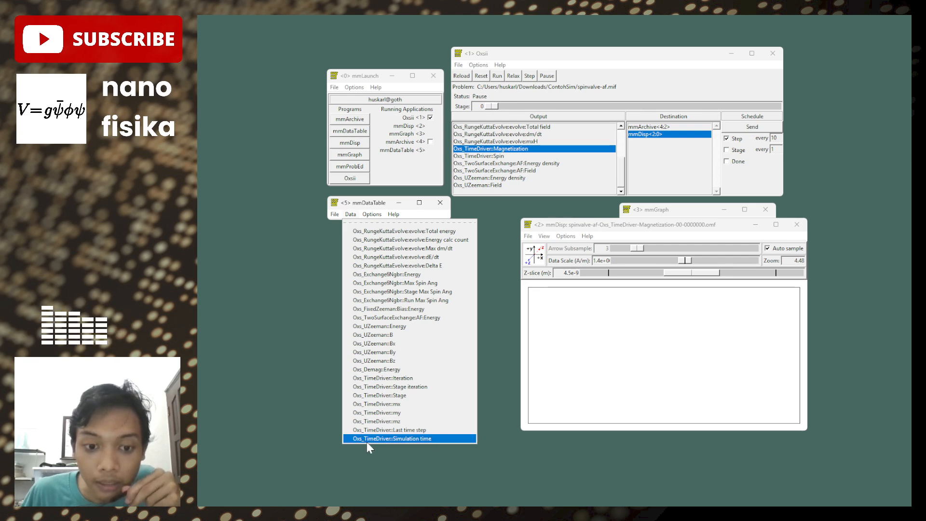
click(392, 439)
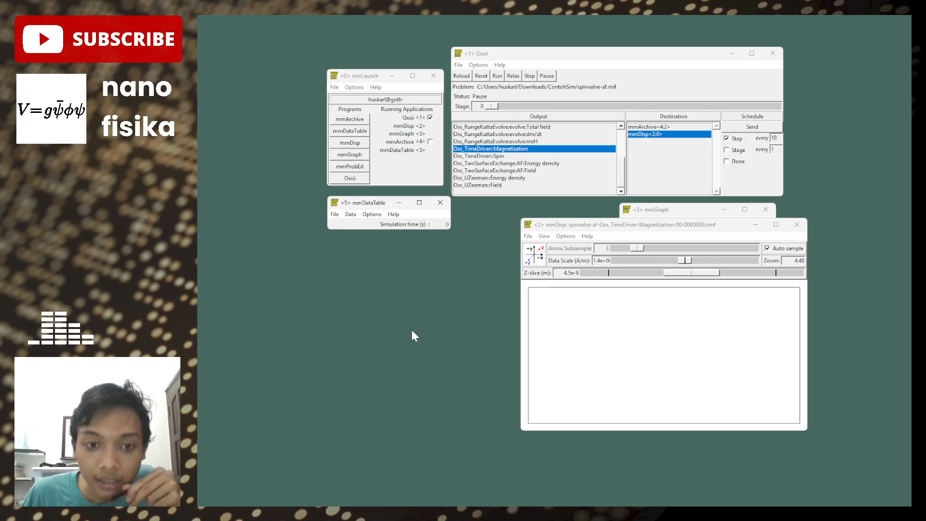
click(350, 214)
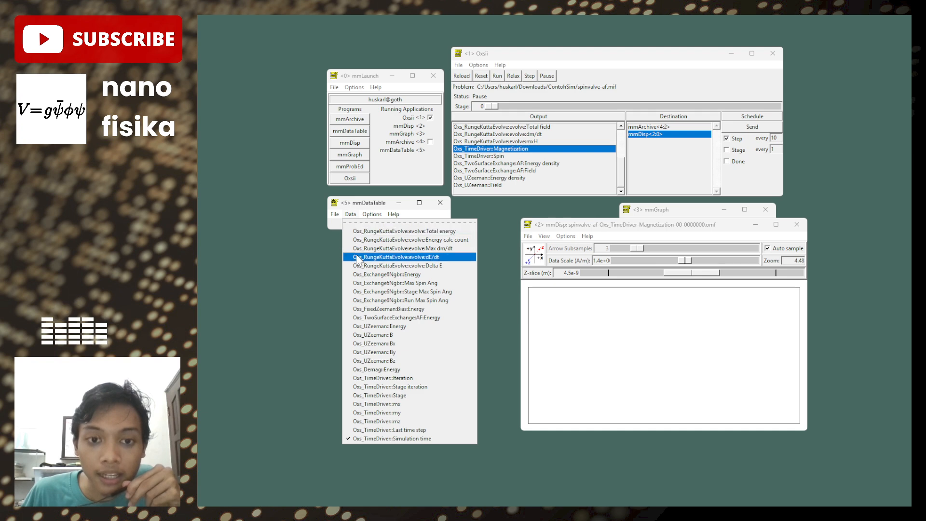
click(453, 231)
click(350, 214)
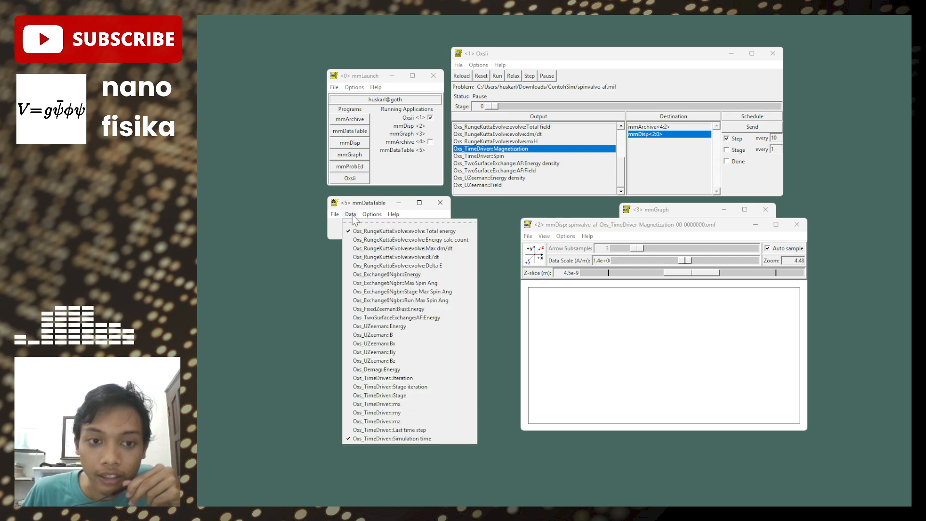
click(432, 409)
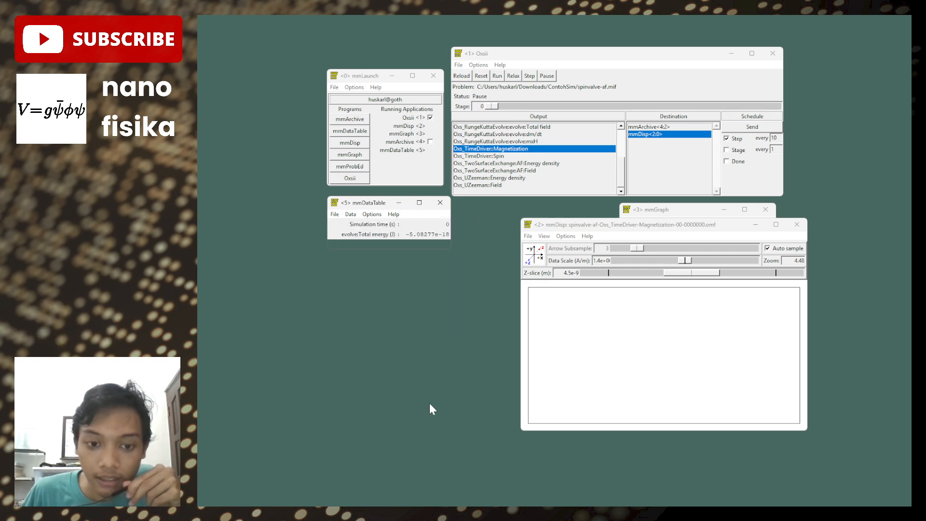
click(675, 212)
click(360, 219)
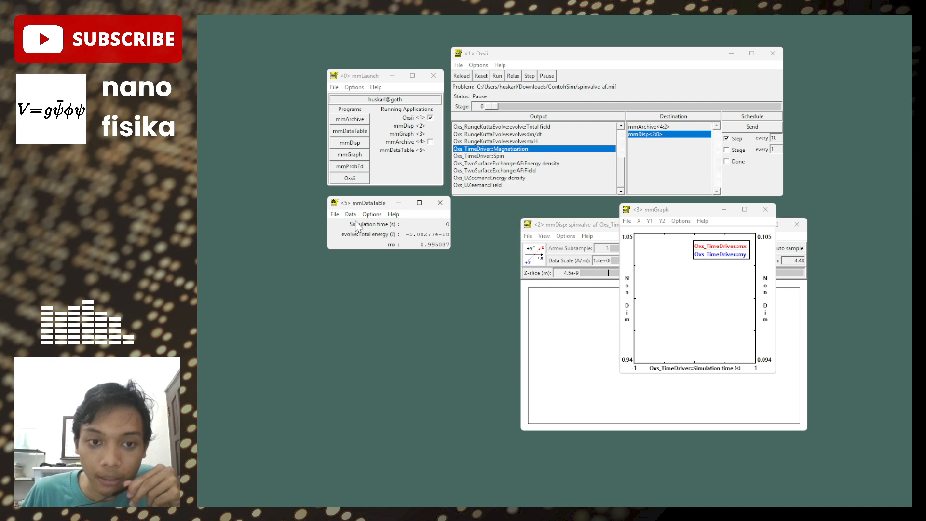
click(356, 215)
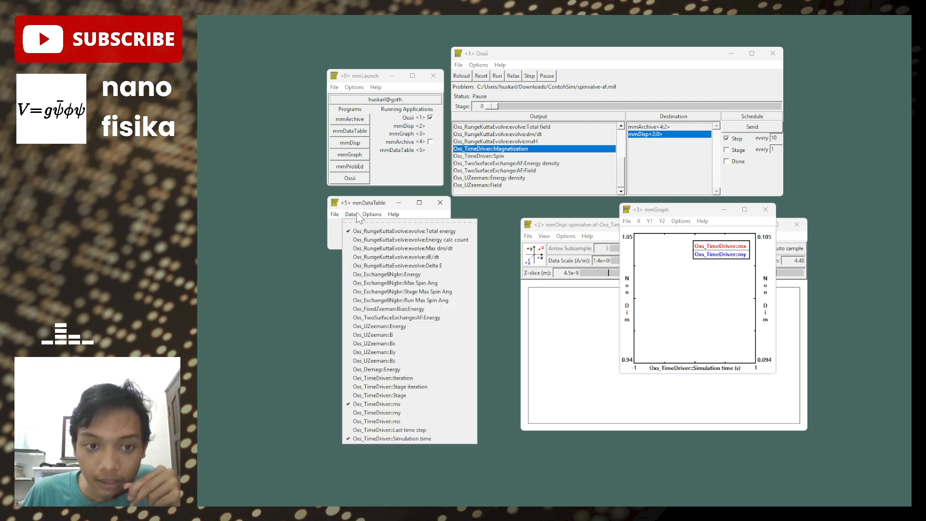
click(403, 413)
- Set the mmDisp Z-slice to 0.000 and enable the Pixel plot with the Blue-White-Red colormap and x color quantity
drag(609, 227, 555, 221)
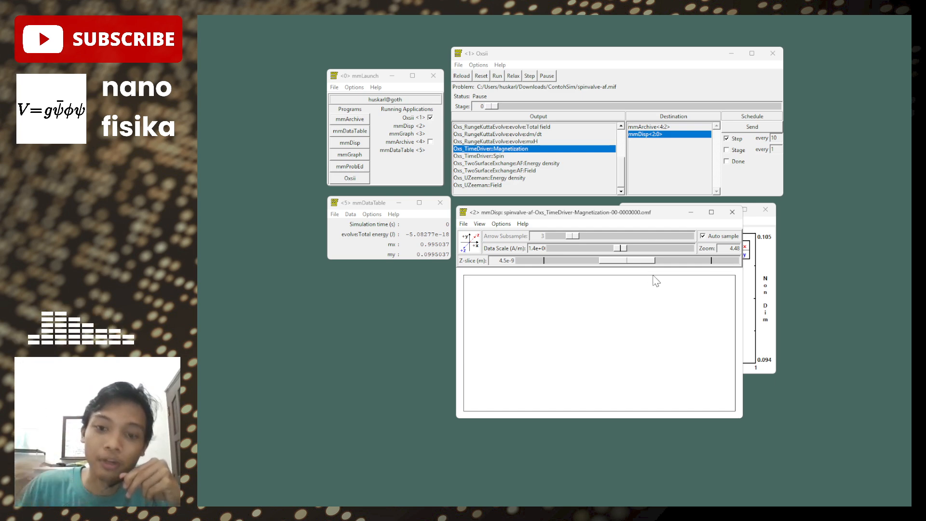
drag(643, 262, 551, 268)
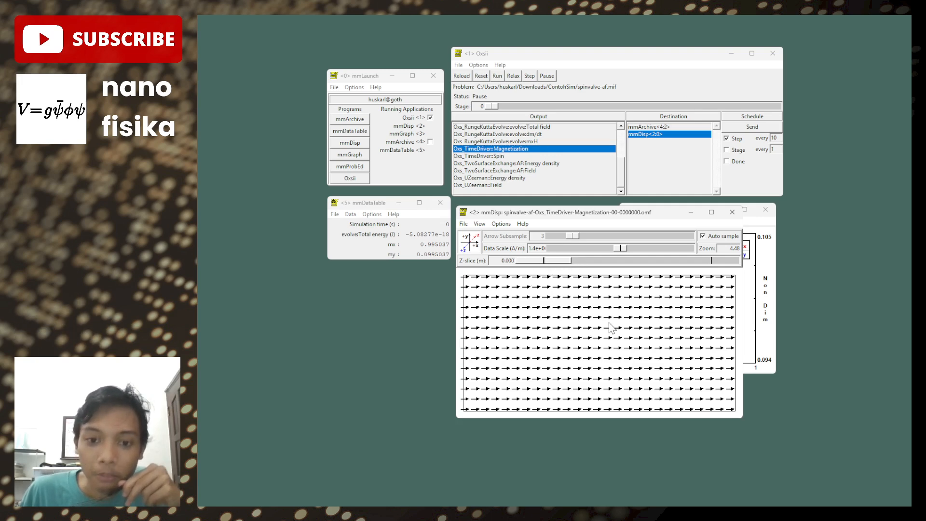
click(501, 224)
click(514, 247)
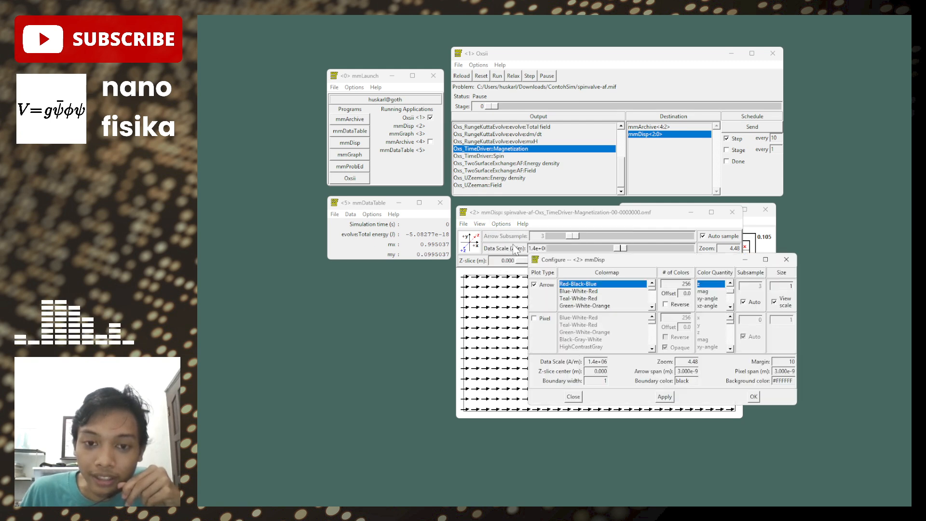
click(550, 328)
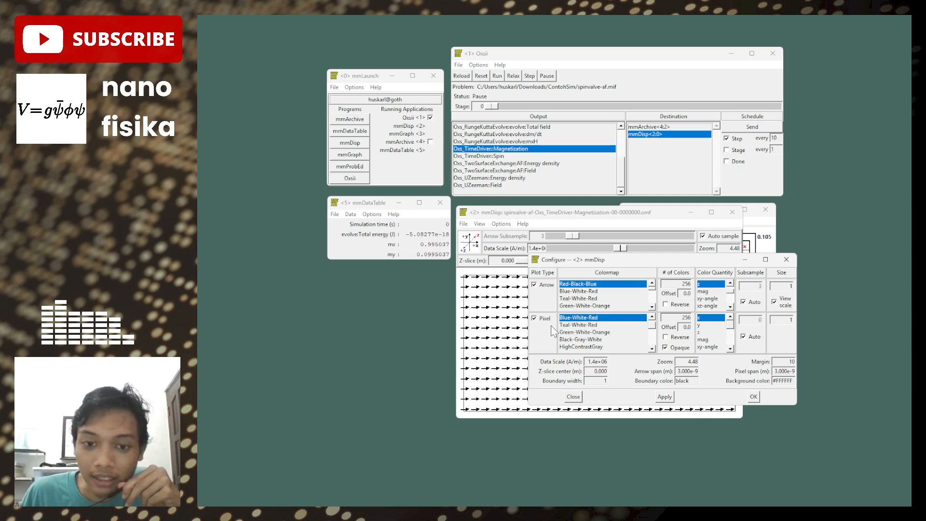
click(751, 395)
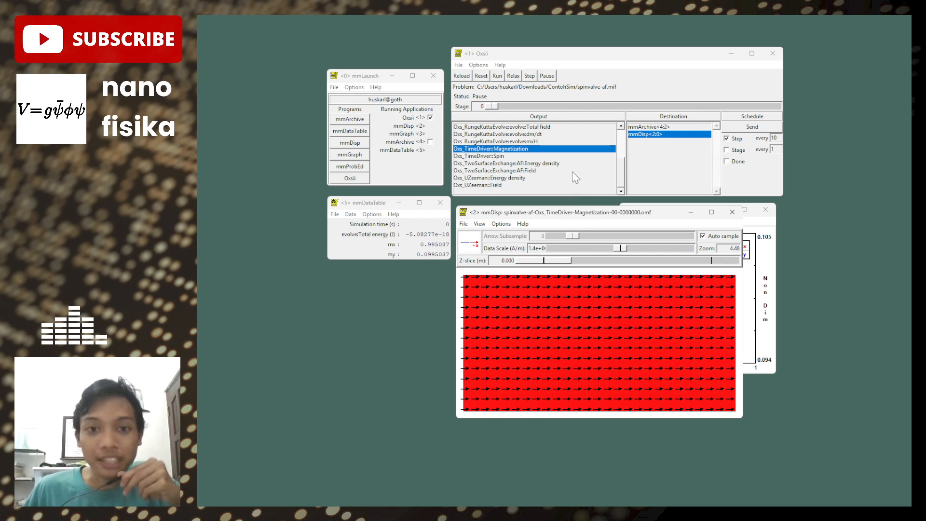
- Run the simulation and reposition the mmDisp window below mmDataTable and the mmGraph legend further inward to watch the results
click(497, 77)
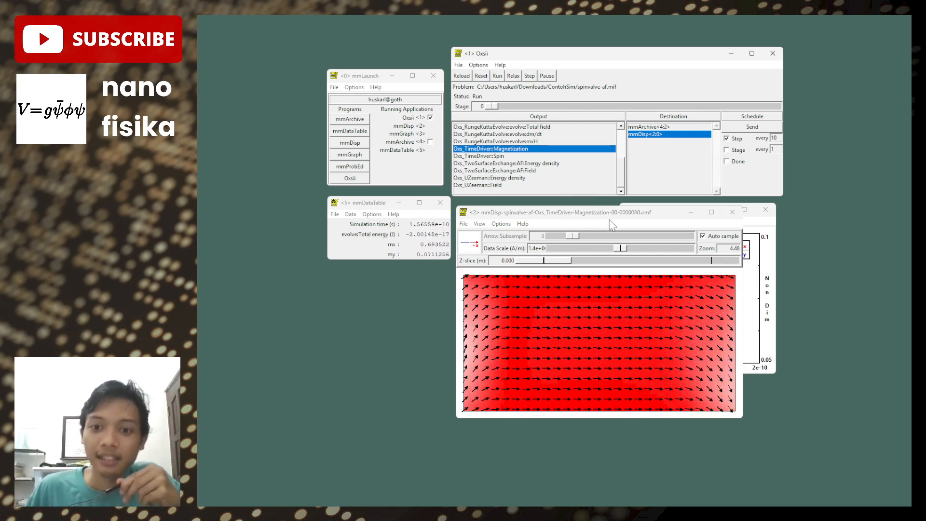
drag(611, 220, 459, 268)
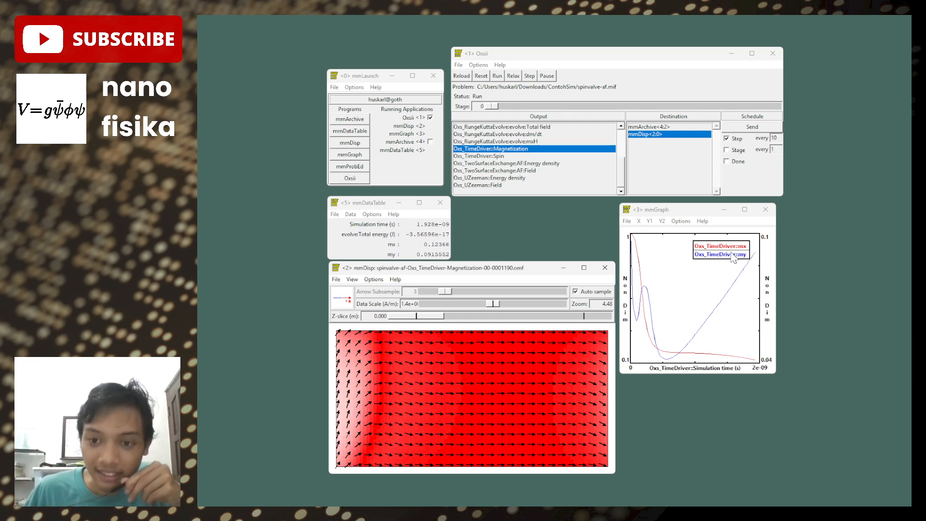
drag(733, 258, 709, 263)
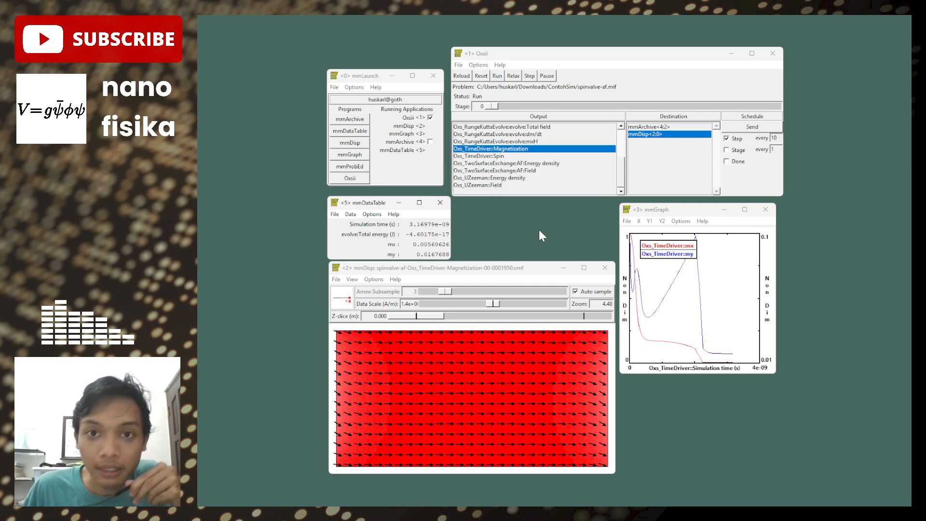
- Switch to the ContohSim folder in File Explorer, locate spinvalve-af.mif at the end of the file list, and open it in Notepad++
click(616, 496)
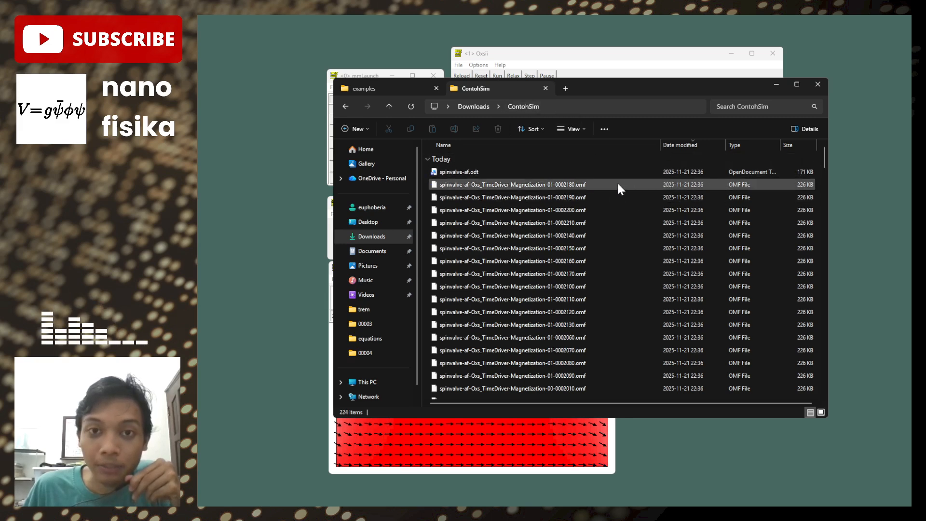
drag(826, 160, 829, 345)
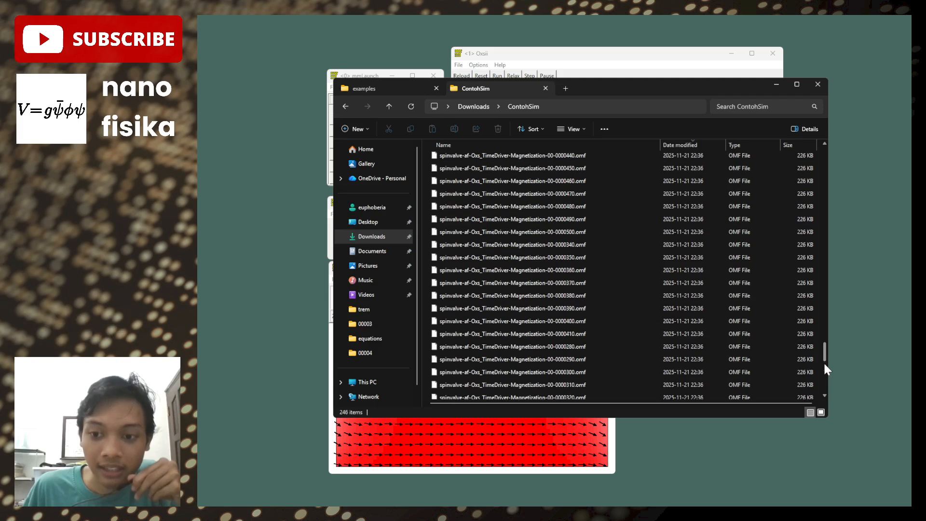
drag(825, 365, 825, 390)
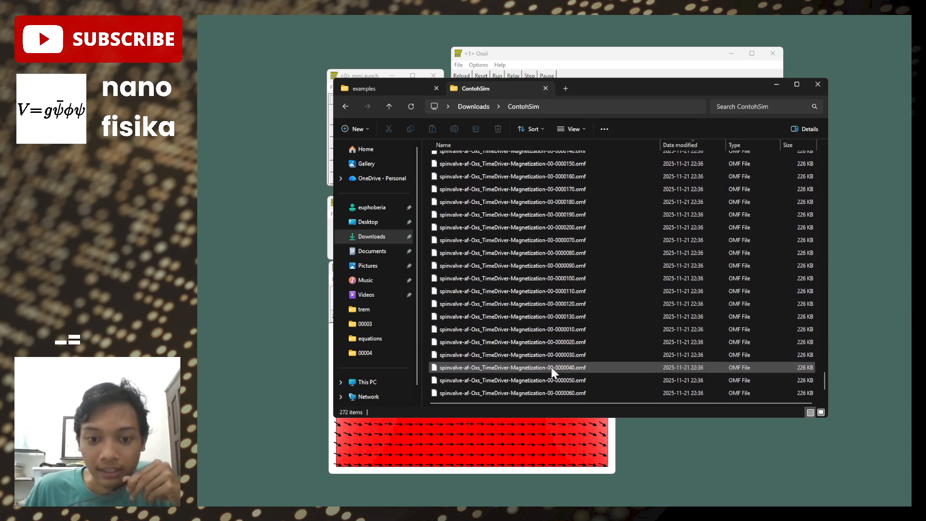
click(552, 368)
key(End)
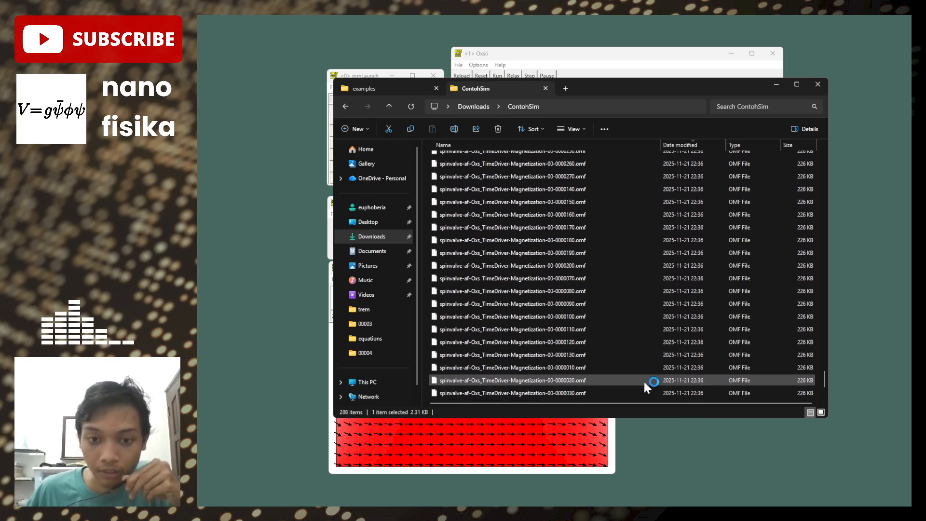
scroll(588, 318, up, 8)
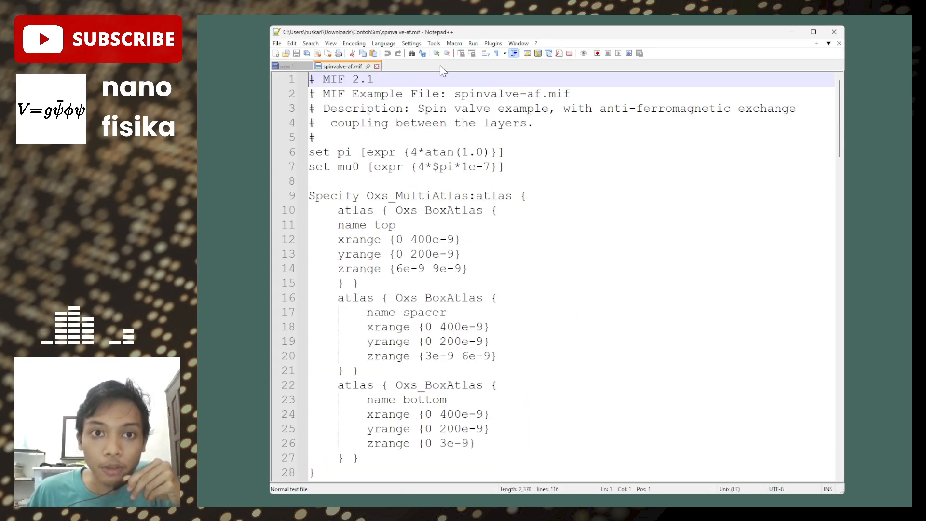
- Set the syntax highlighting language of spinvalve-af.mif to TCL
click(385, 44)
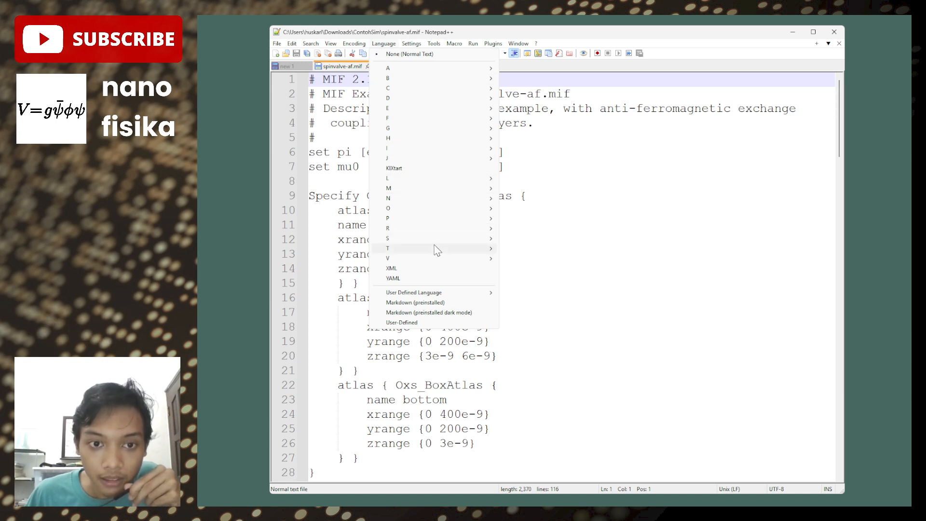
mouse_move(436, 249)
click(518, 249)
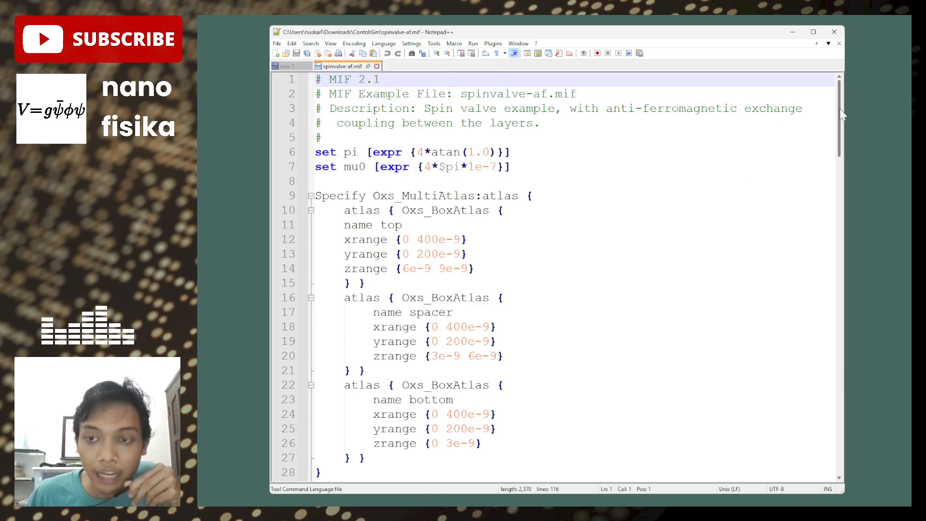
- Highlight the entire Specify Oxs_TimeDriver block at the end of spinvalve-af.mif for review, then clear the selection
mouse_move(840, 108)
mouse_down()
mouse_move(841, 136)
mouse_move(842, 94)
mouse_up()
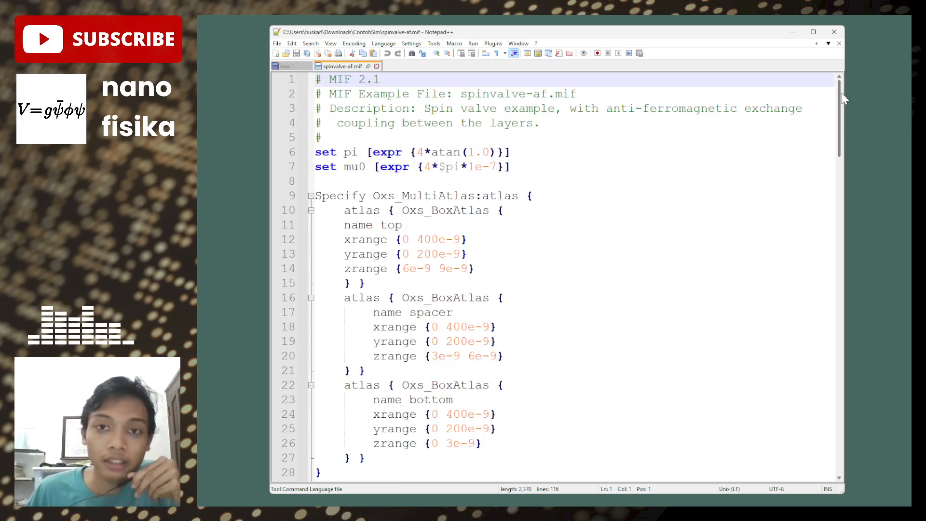
drag(854, 110, 842, 368)
drag(315, 152, 411, 402)
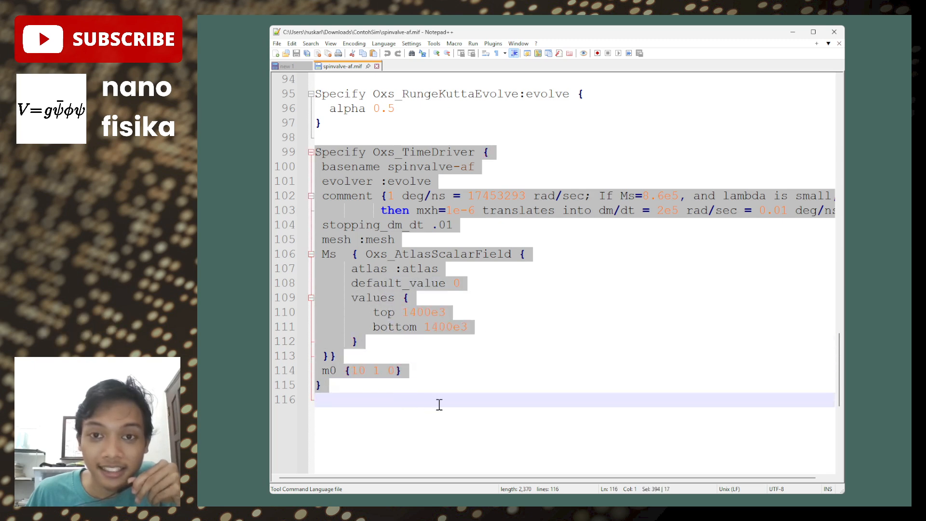
click(409, 394)
- Highlight the stopping_dm_dt line inside the Oxs_TimeDriver block and leave the cursor at the end of that line
drag(322, 226, 296, 222)
click(470, 226)
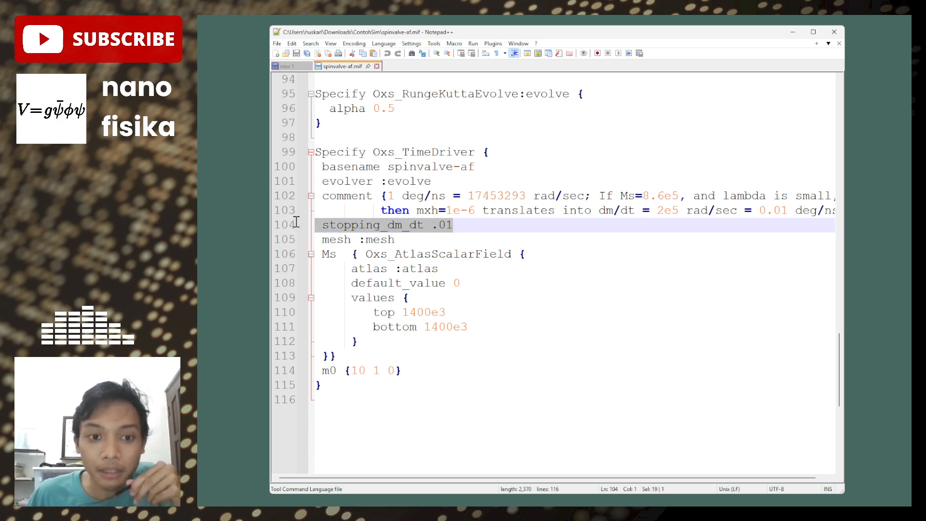
click(483, 223)
triple_click(467, 228)
click(466, 227)
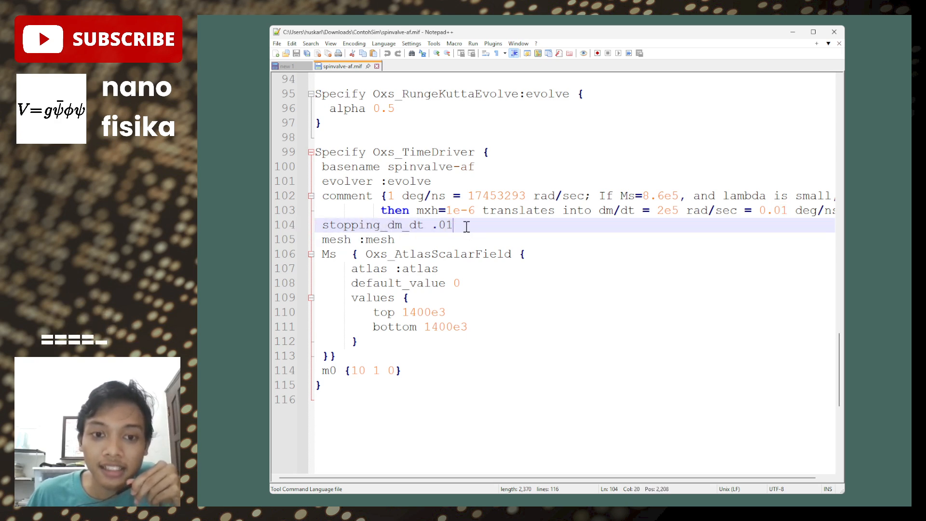